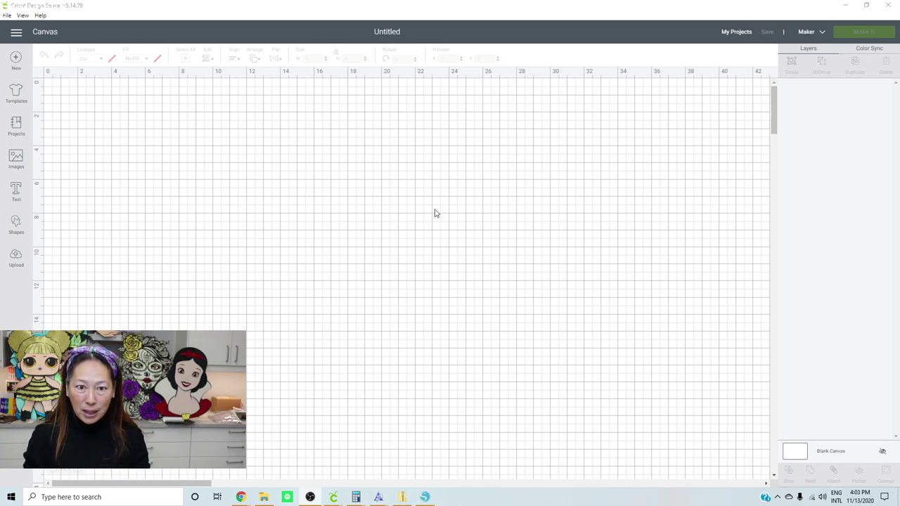
# Add a circle to the canvas and set its size to 2.5 by 2.5 inches.
pyautogui.click(17, 222)
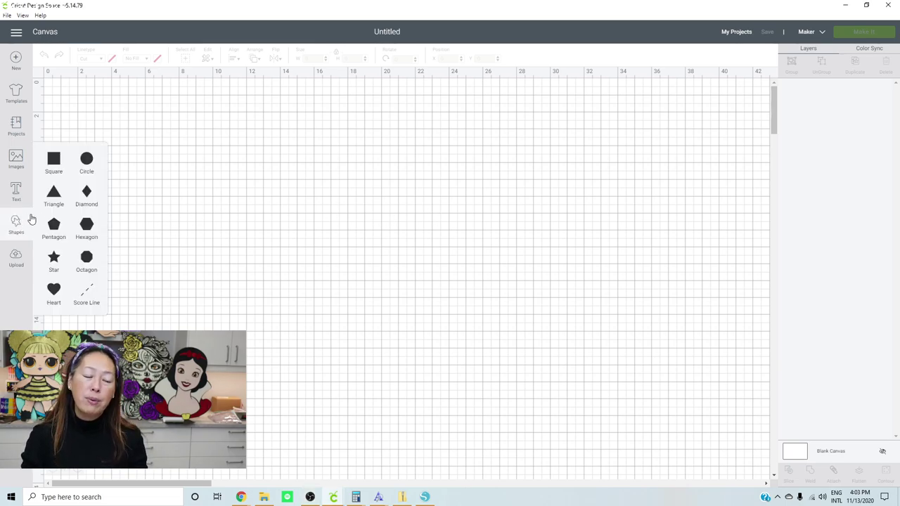
pyautogui.click(97, 171)
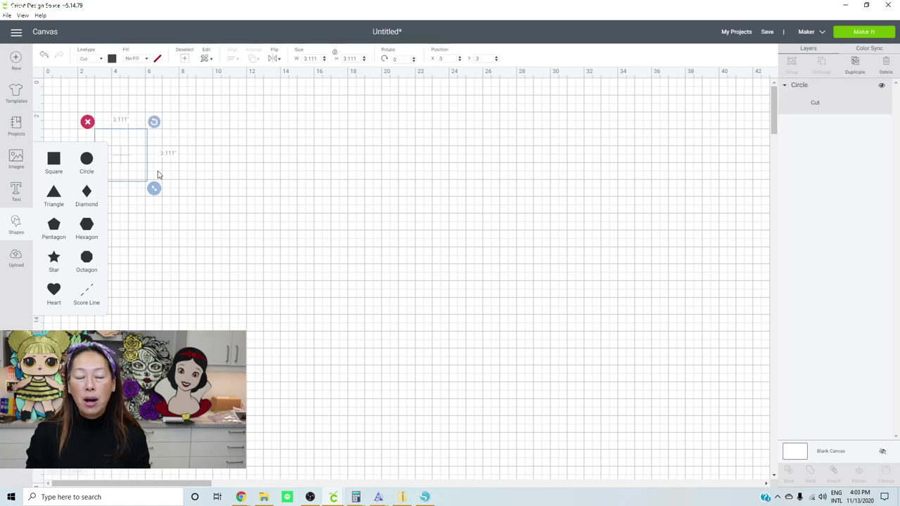
pyautogui.moveTo(144, 155); pyautogui.dragTo(315, 208)
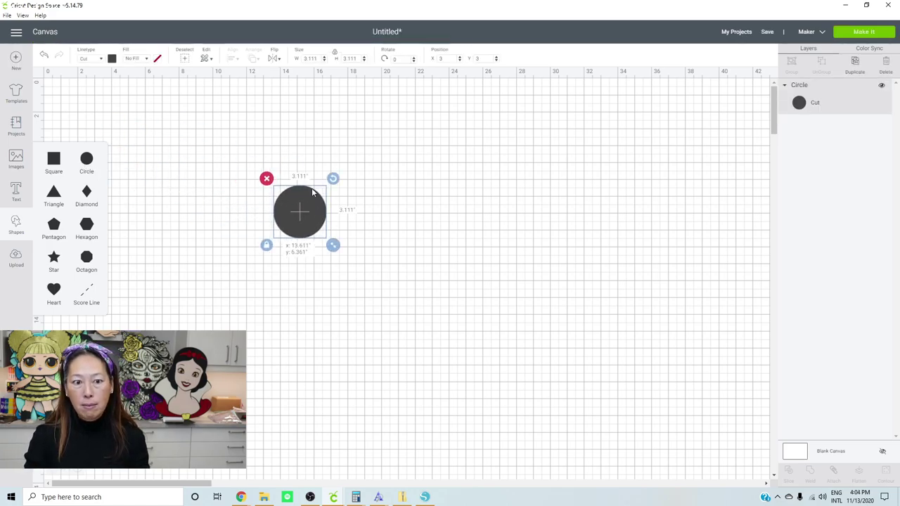
pyautogui.click(310, 58)
pyautogui.write('2.5')
pyautogui.press('Tab')
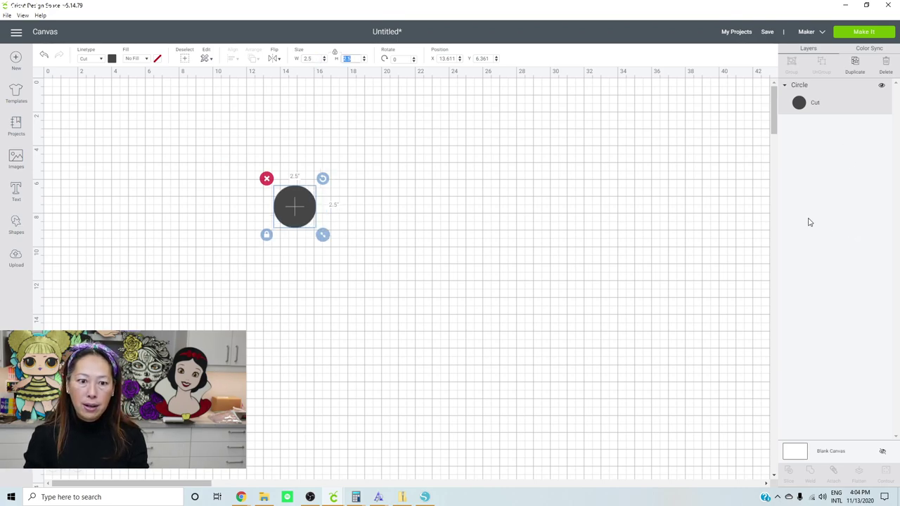
pyautogui.press('Return')
# Move the circle to about X 4.7, Y 2.3 inches and change its material color to light gray.
pyautogui.click(75, 470)
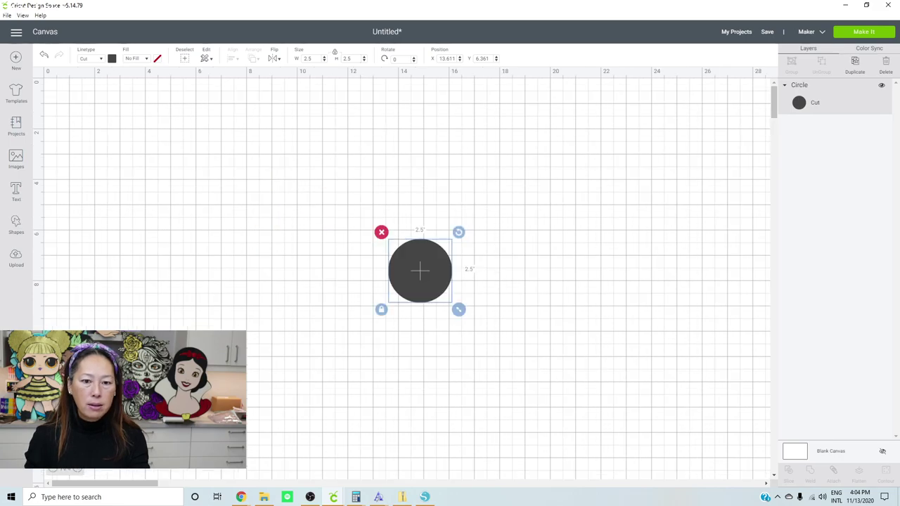
pyautogui.click(75, 470)
pyautogui.moveTo(555, 329); pyautogui.dragTo(151, 157)
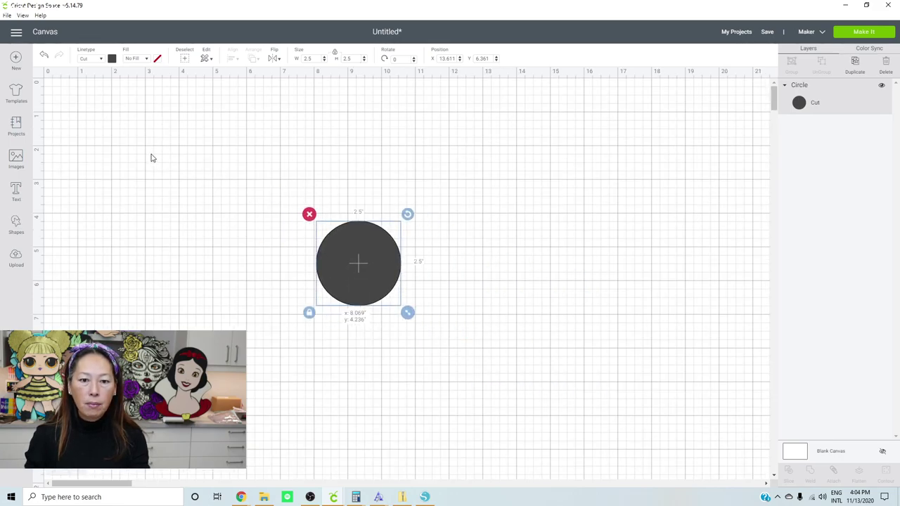
pyautogui.click(112, 59)
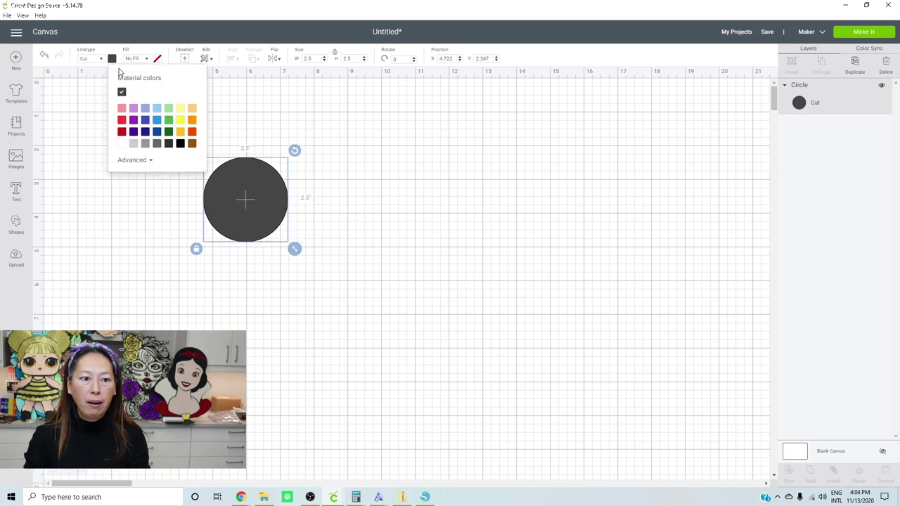
pyautogui.click(132, 145)
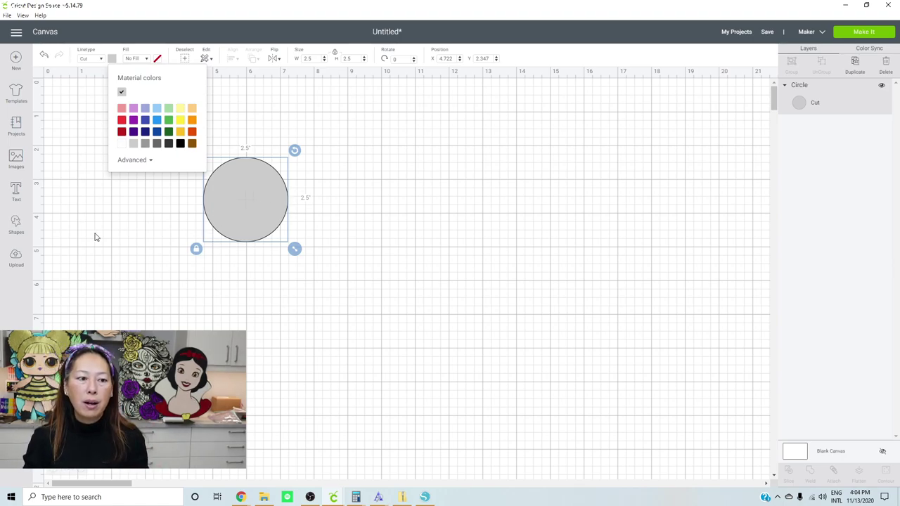
# Add the first name as text in the Southmore font and place it just below the circle.
pyautogui.click(16, 194)
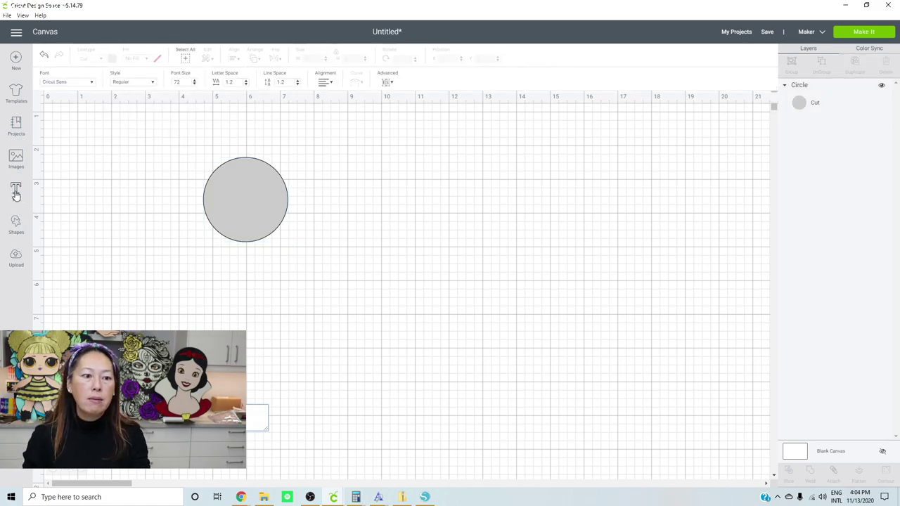
pyautogui.click(82, 85)
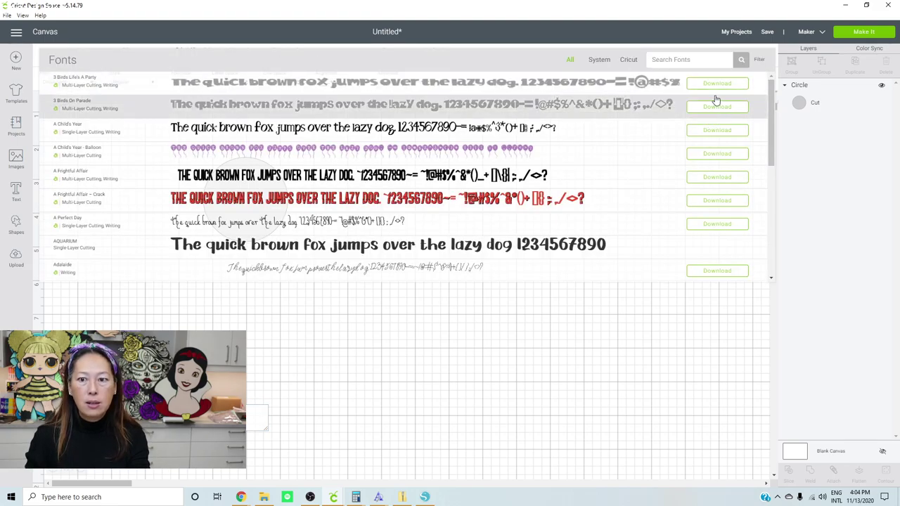
pyautogui.click(708, 61)
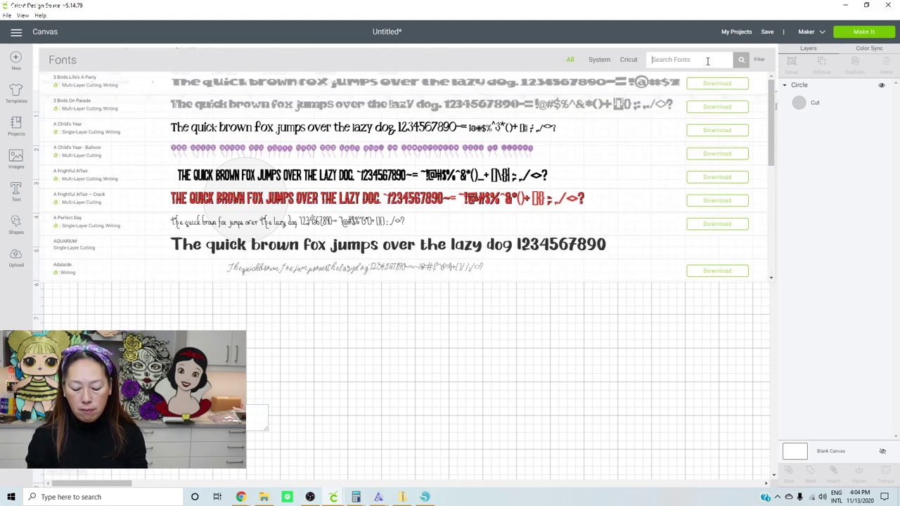
pyautogui.write('south')
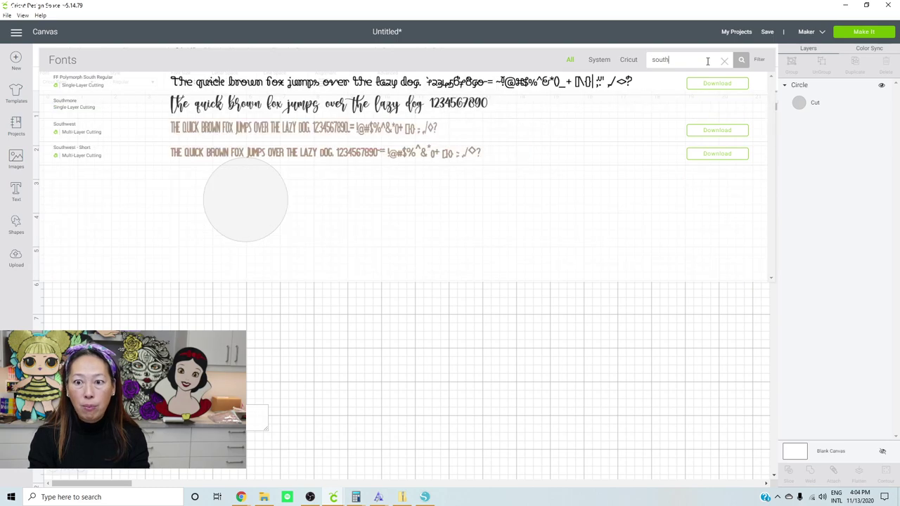
pyautogui.click(197, 109)
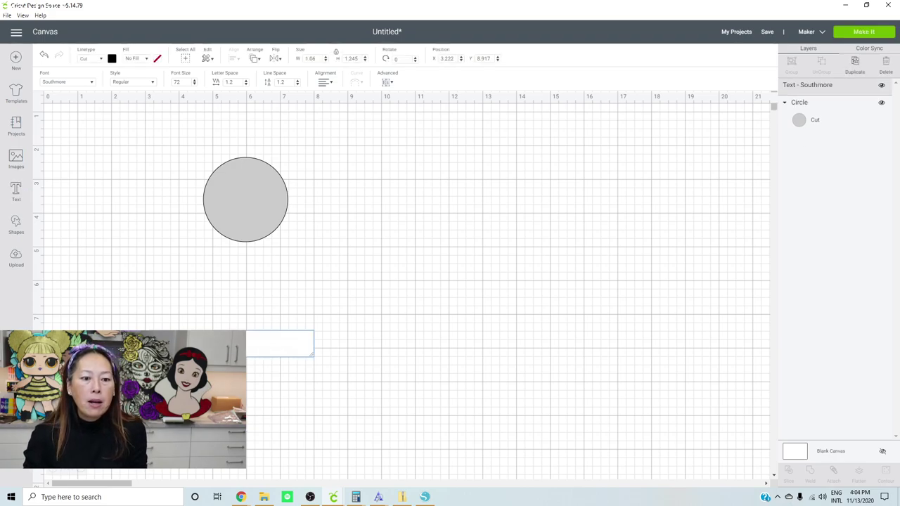
pyautogui.write('y')
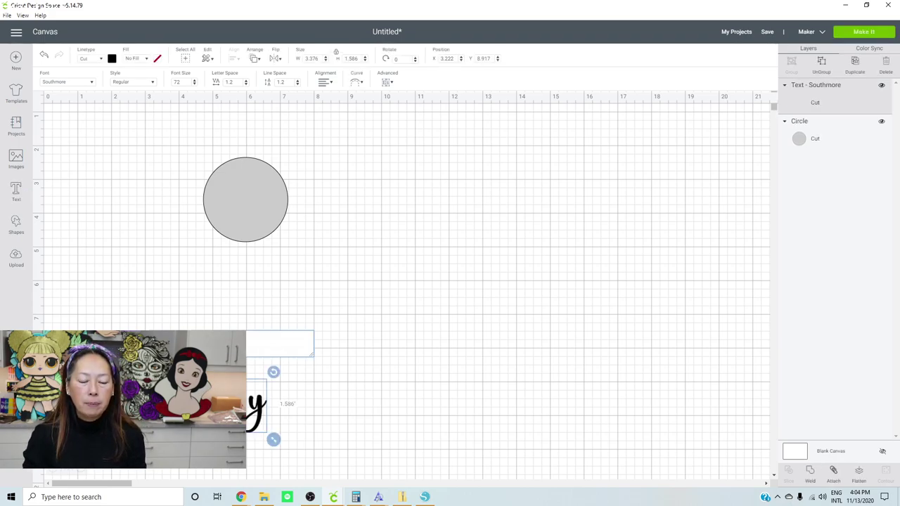
pyautogui.moveTo(194, 383); pyautogui.dragTo(274, 258)
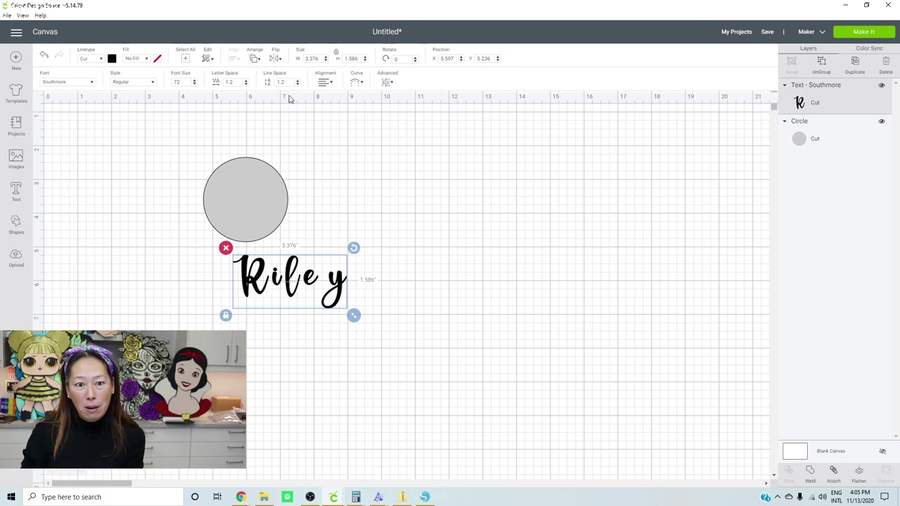
# Reduce the letter spacing of the name text to 0.9.
pyautogui.click(246, 86)
pyautogui.click(246, 85)
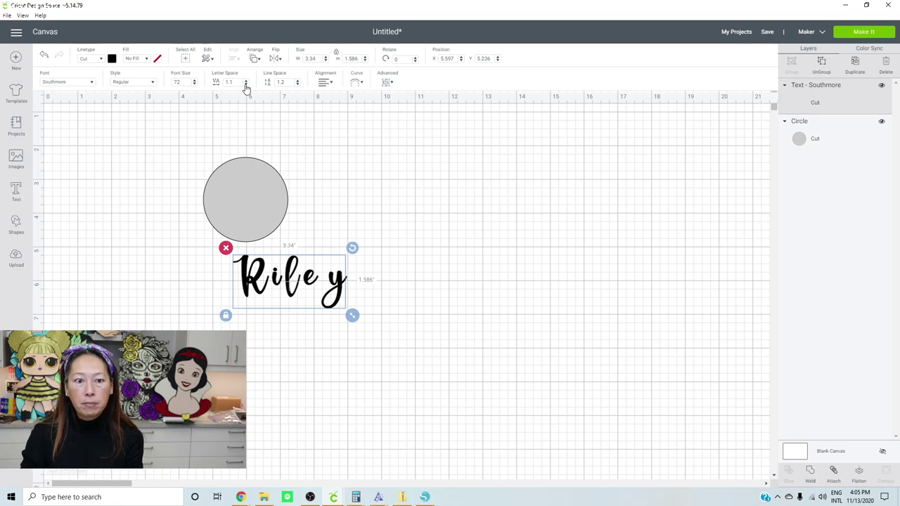
pyautogui.click(246, 85)
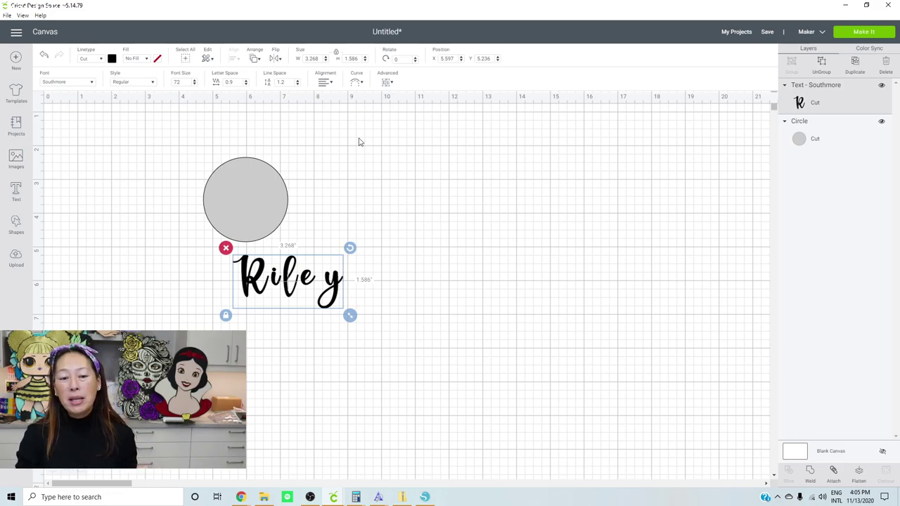
pyautogui.click(399, 252)
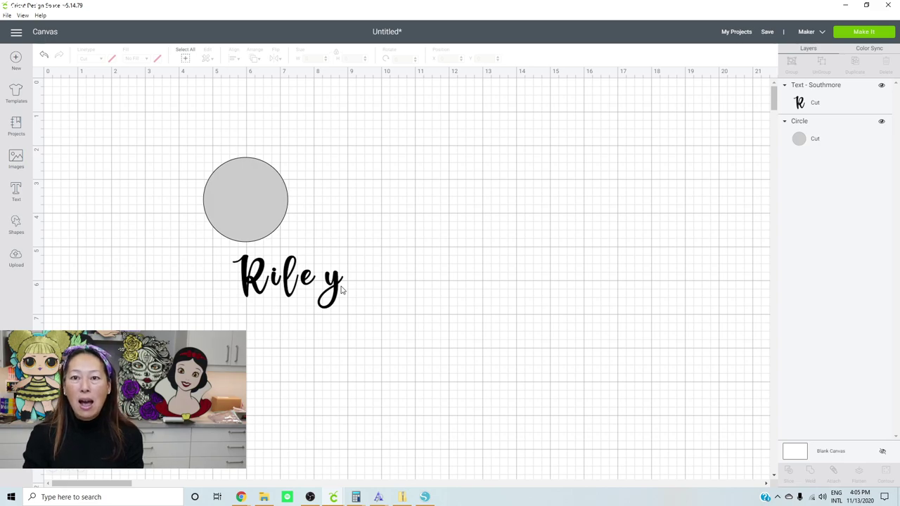
# Ungroup the name into separate letters and move the i and l closer to the R.
pyautogui.click(297, 288)
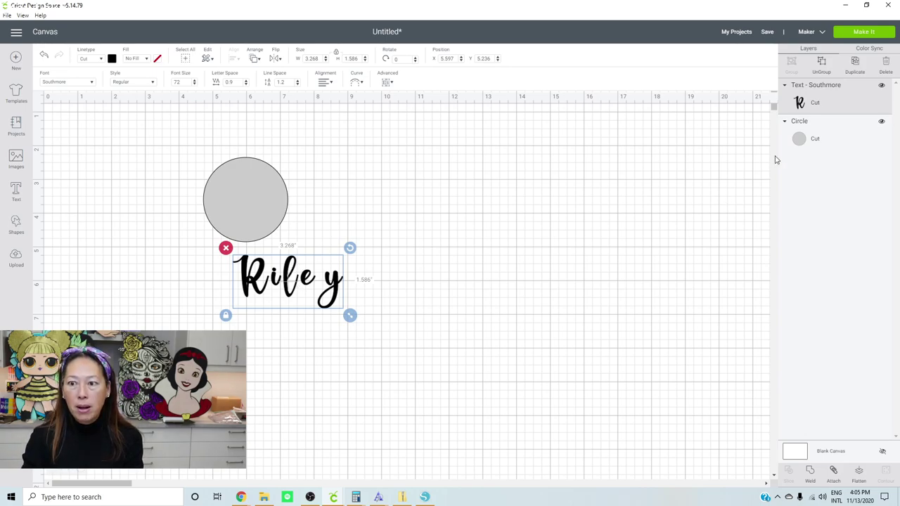
pyautogui.click(821, 70)
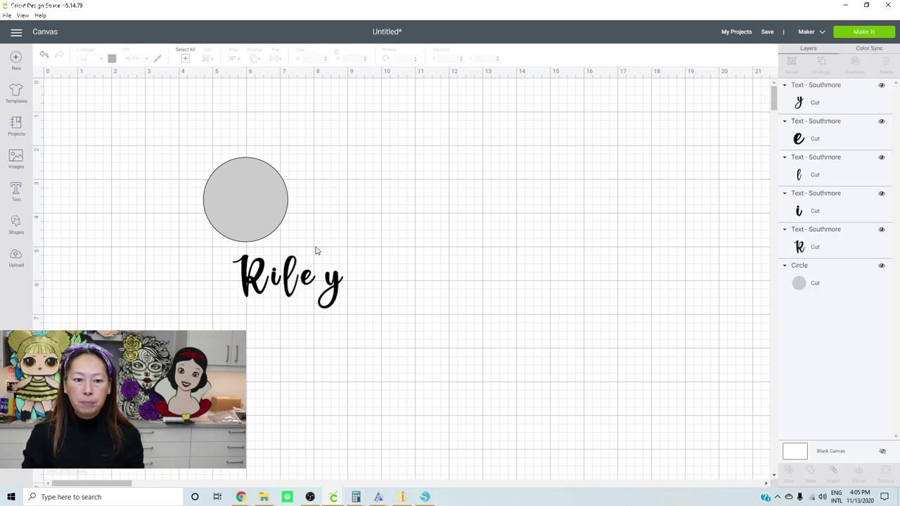
pyautogui.click(275, 283)
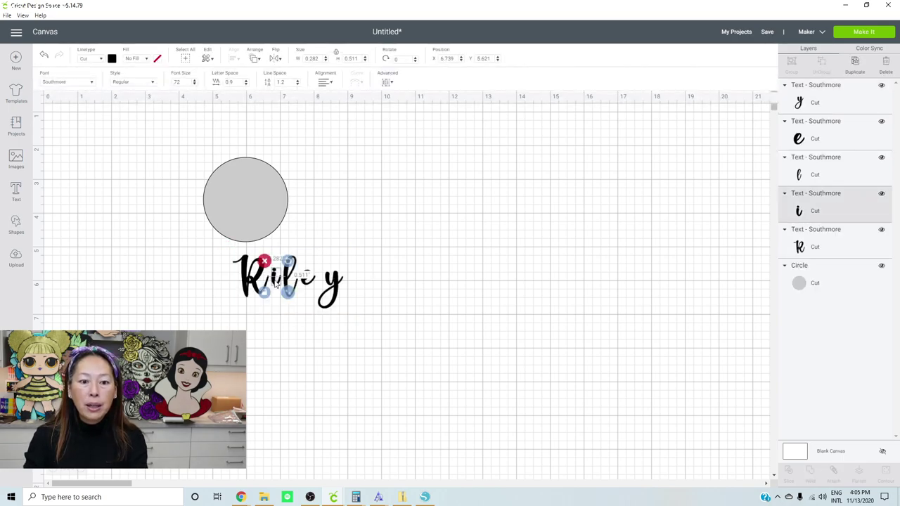
pyautogui.click(307, 317)
pyautogui.moveTo(288, 284); pyautogui.dragTo(266, 280)
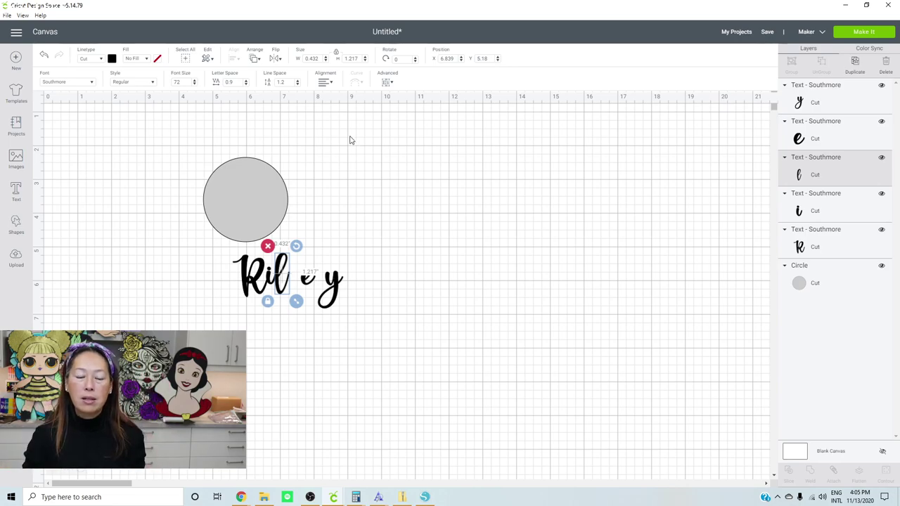
# Move the e and the y over so that each overlaps the letter before it.
pyautogui.click(341, 259)
pyautogui.moveTo(307, 280); pyautogui.dragTo(293, 274)
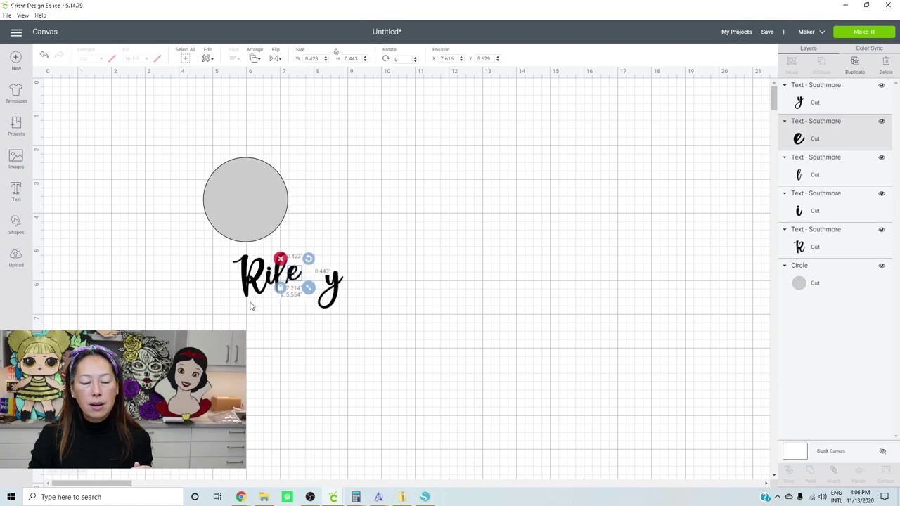
pyautogui.click(355, 302)
pyautogui.moveTo(331, 287); pyautogui.dragTo(307, 285)
pyautogui.click(360, 289)
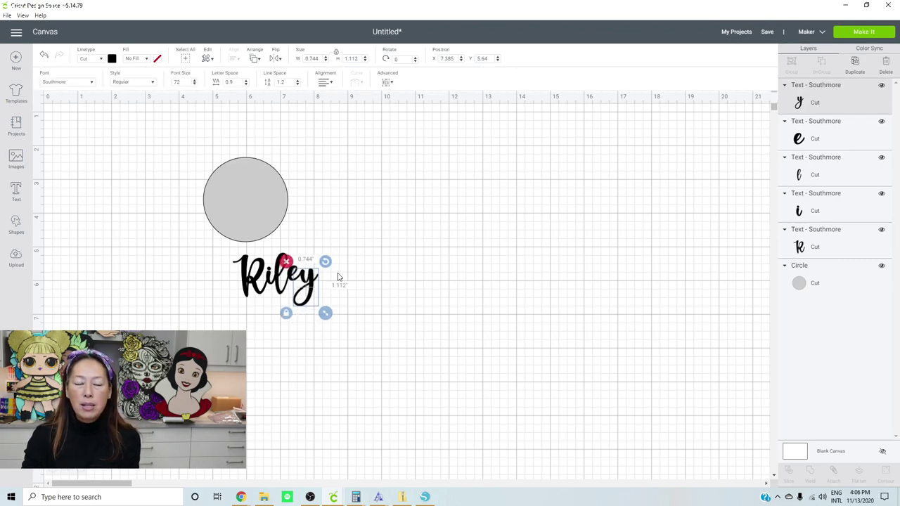
pyautogui.click(444, 281)
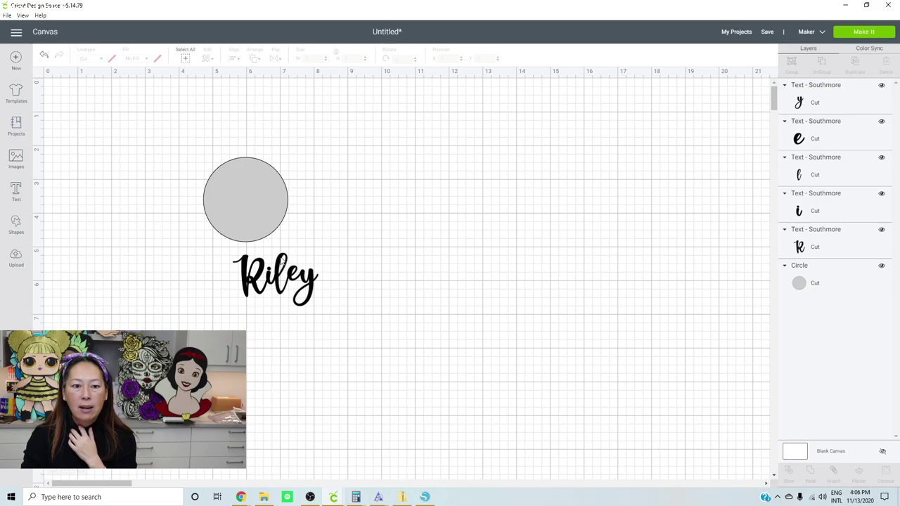
# Stagger the last three letters by raising the l, scaling the e to about 0.38 by 0.40 inches, and shifting the y up beside it.
pyautogui.click(280, 260)
pyautogui.moveTo(281, 259)
pyautogui.mouseDown()
pyautogui.moveTo(281, 251)
pyautogui.moveTo(296, 265)
pyautogui.mouseUp()
pyautogui.click(309, 284)
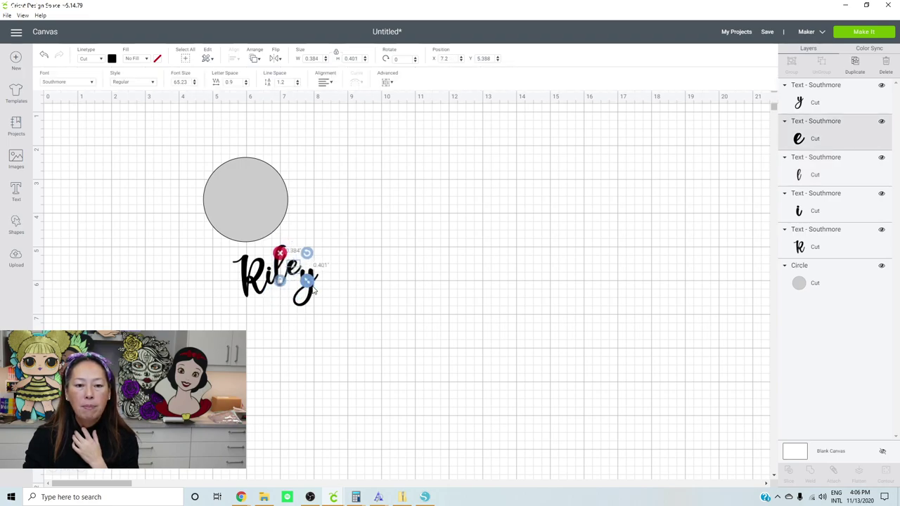
pyautogui.moveTo(312, 296); pyautogui.dragTo(310, 291)
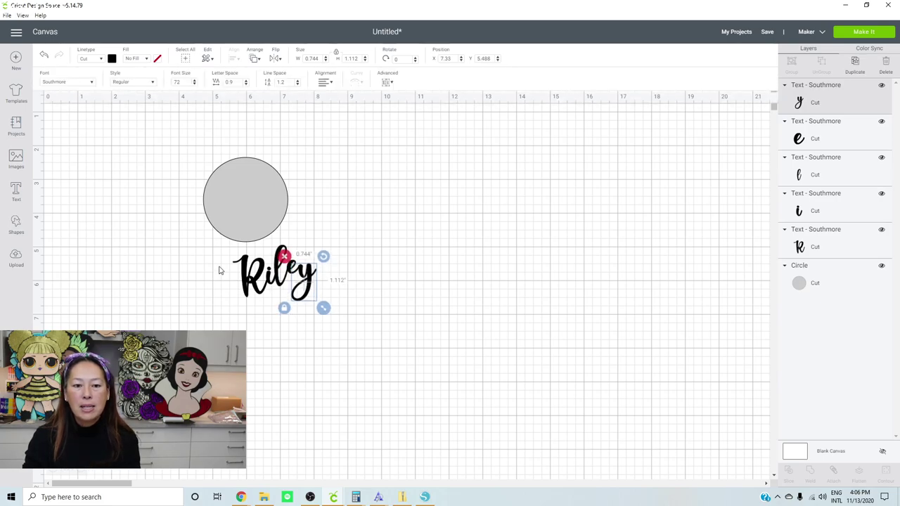
pyautogui.click(215, 259)
pyautogui.moveTo(213, 247); pyautogui.dragTo(368, 310)
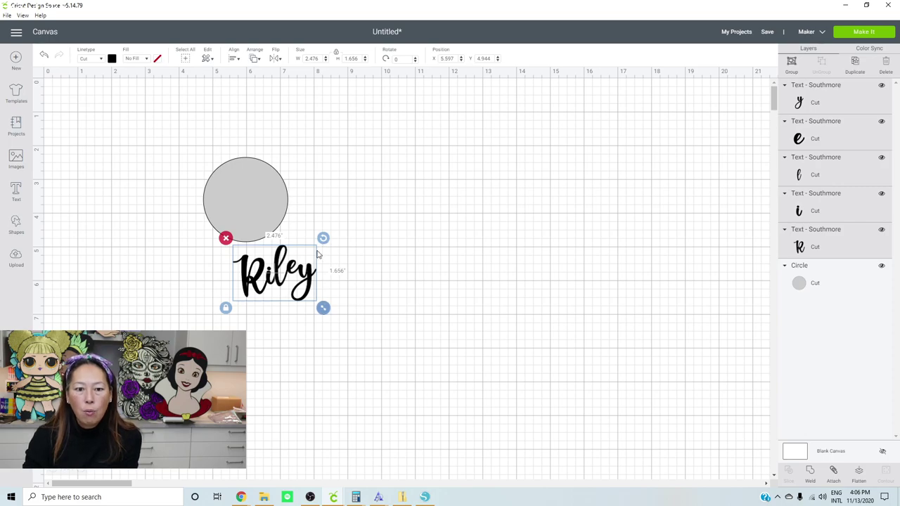
pyautogui.click(403, 283)
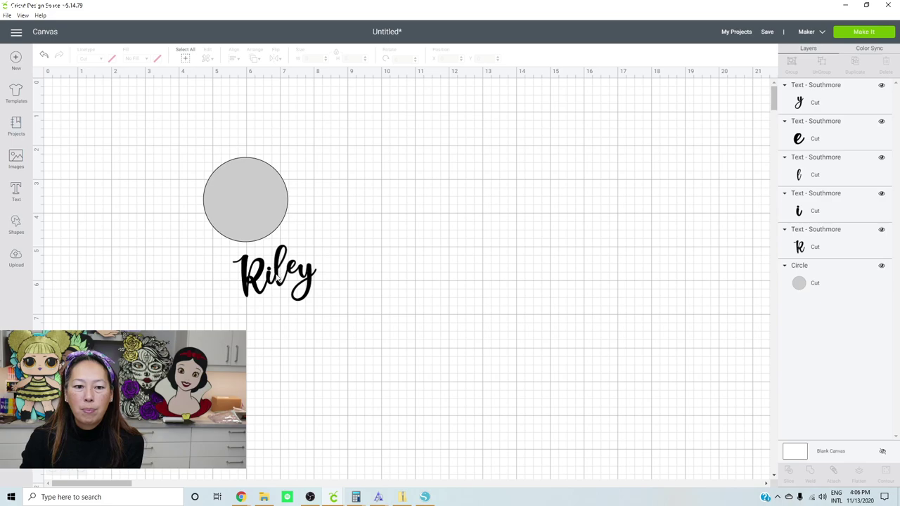
# Lower the l to about Y 5.17 inches and nudge the e and y so the script letters connect.
pyautogui.click(278, 278)
pyautogui.moveTo(276, 282); pyautogui.dragTo(278, 283)
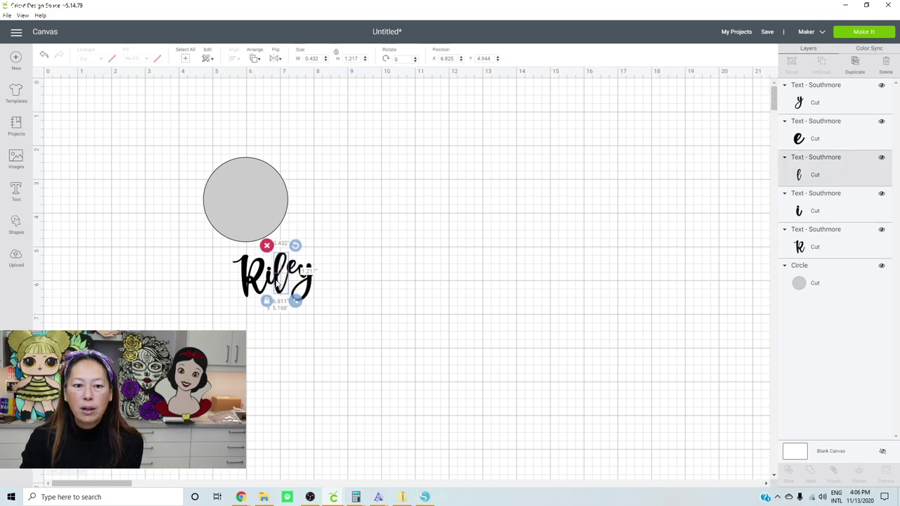
pyautogui.click(344, 273)
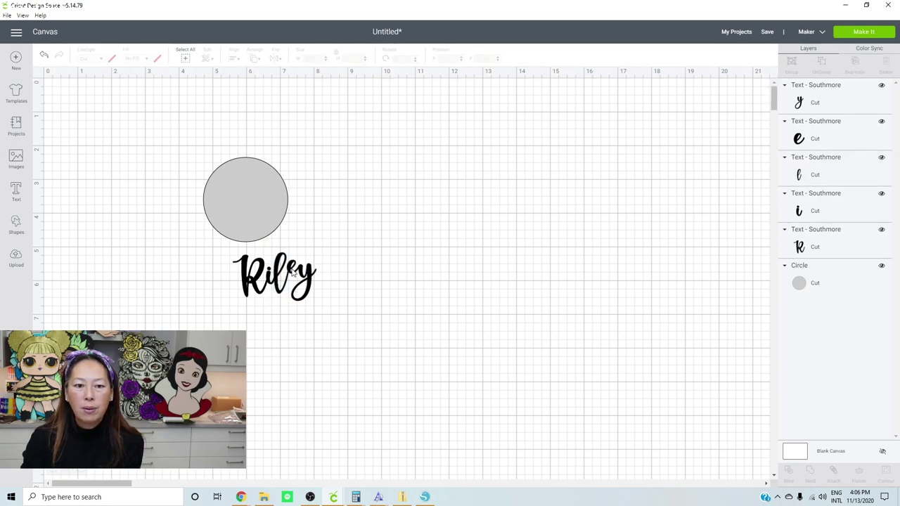
pyautogui.moveTo(292, 271); pyautogui.dragTo(319, 281)
pyautogui.click(330, 286)
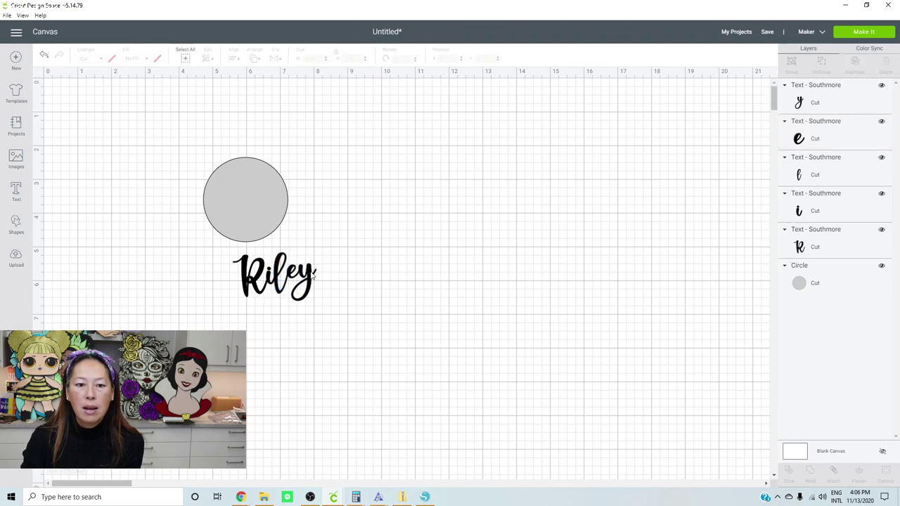
pyautogui.click(312, 275)
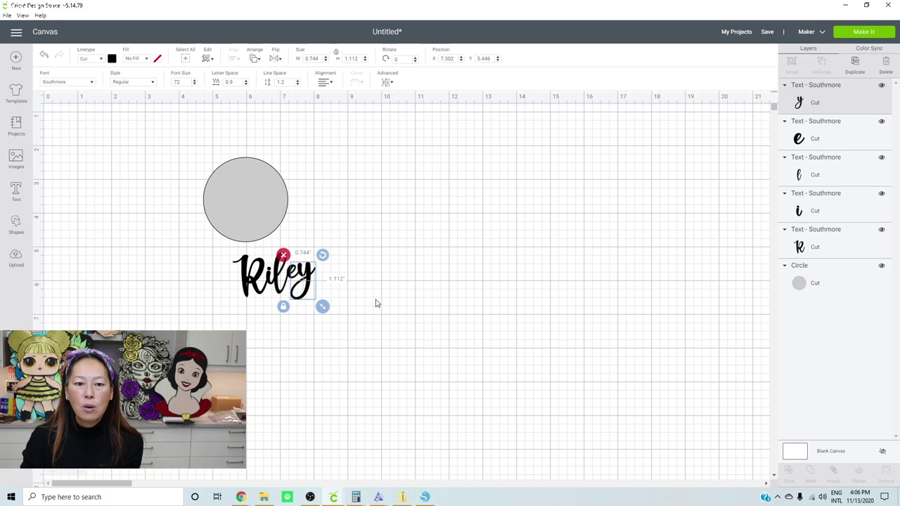
pyautogui.click(204, 277)
pyautogui.moveTo(204, 266); pyautogui.dragTo(359, 309)
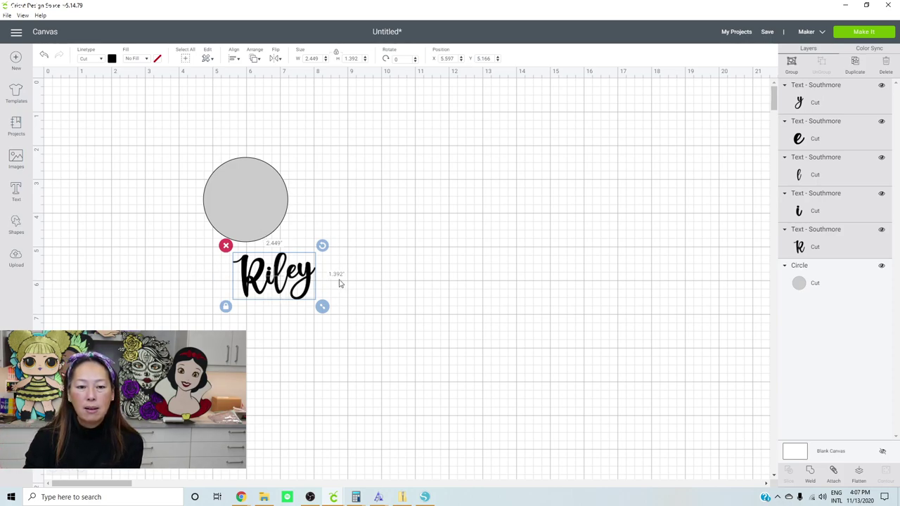
pyautogui.click(183, 308)
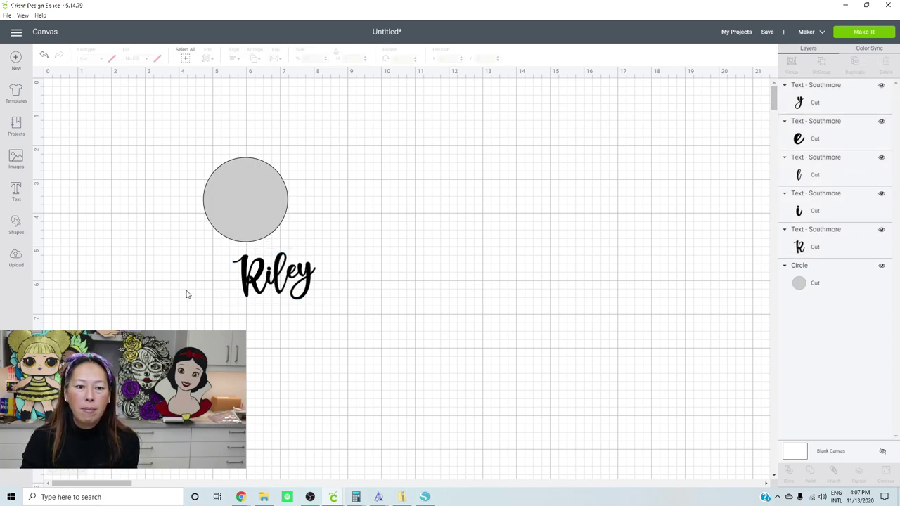
# Raise the i to about Y 5.49 inches so it sits snugly between the R and the l.
pyautogui.moveTo(196, 262); pyautogui.dragTo(382, 320)
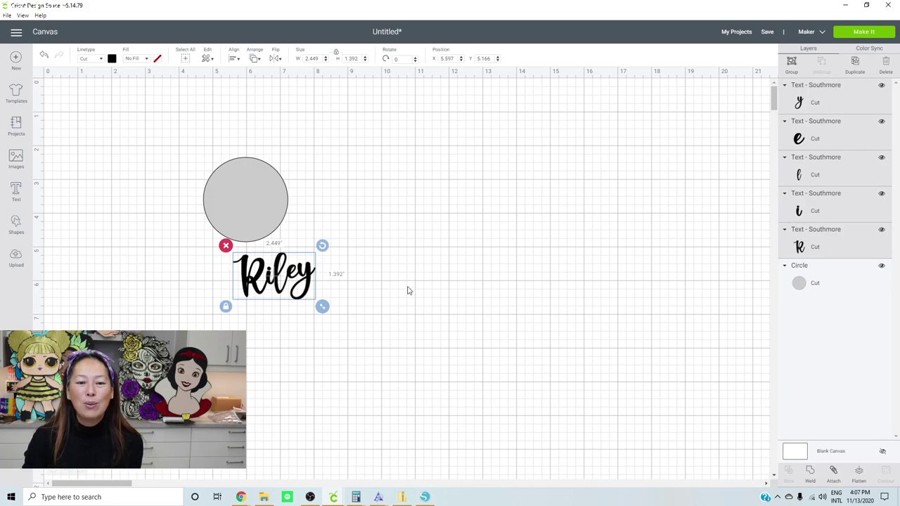
pyautogui.click(379, 258)
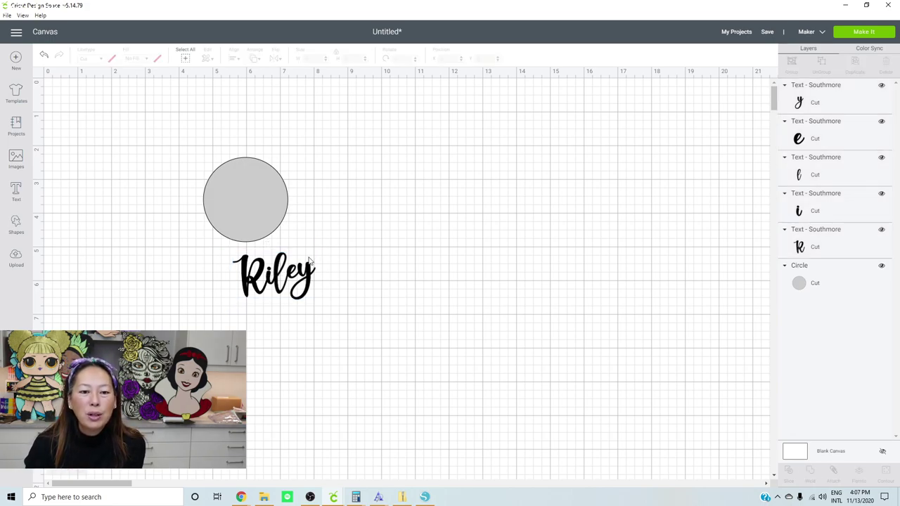
pyautogui.click(270, 280)
pyautogui.moveTo(270, 281); pyautogui.dragTo(269, 282)
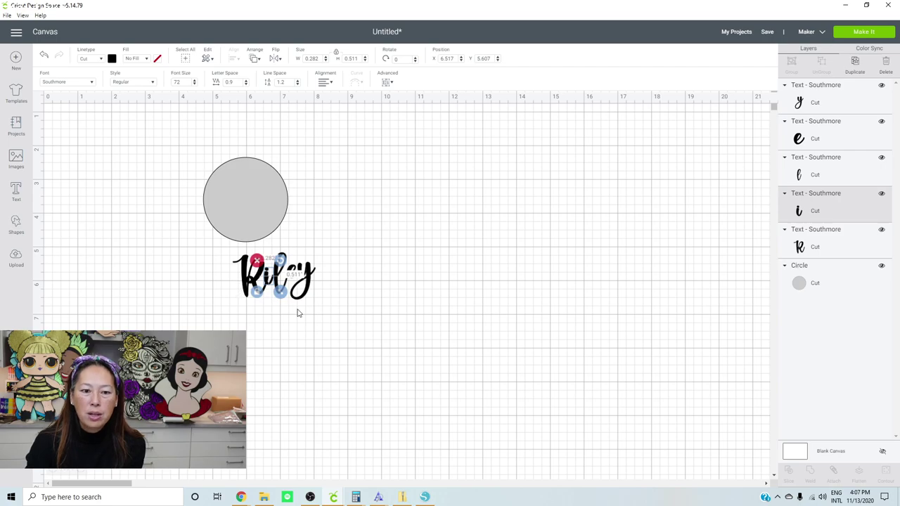
pyautogui.click(298, 313)
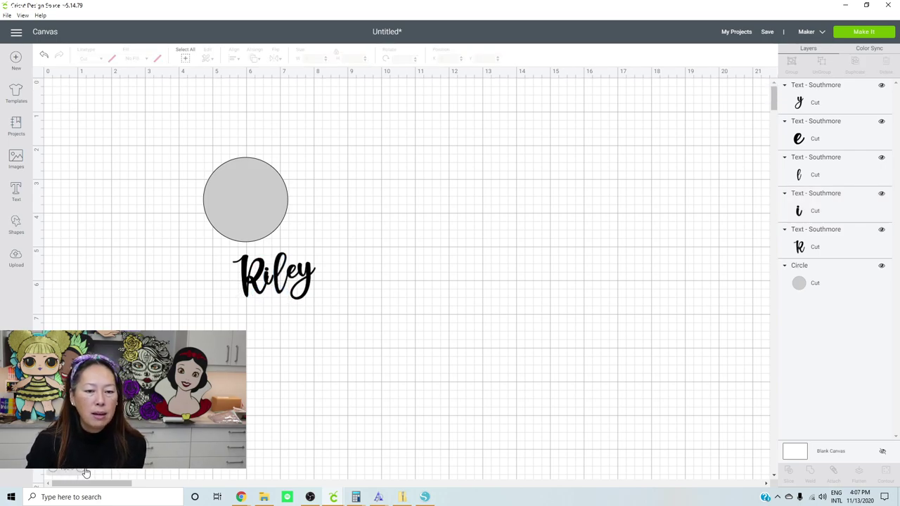
pyautogui.click(85, 471)
pyautogui.click(85, 471)
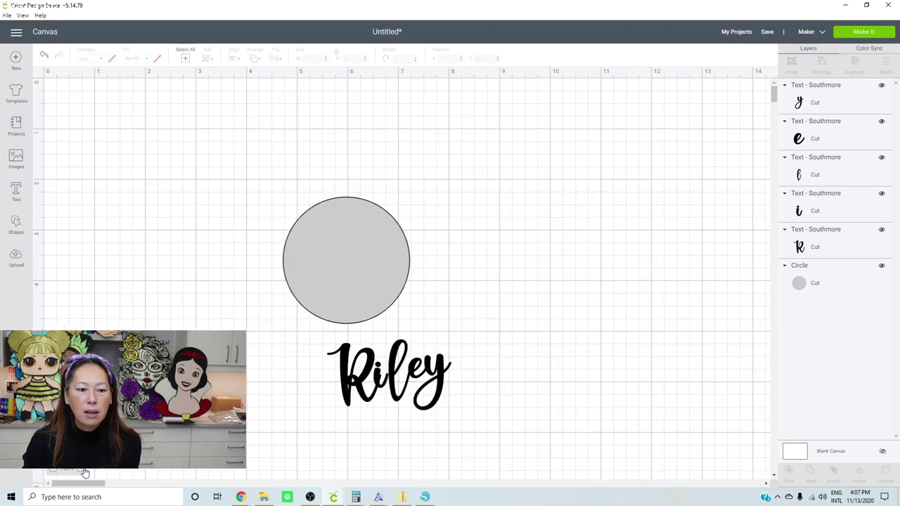
pyautogui.scroll(-2, 476, 380)
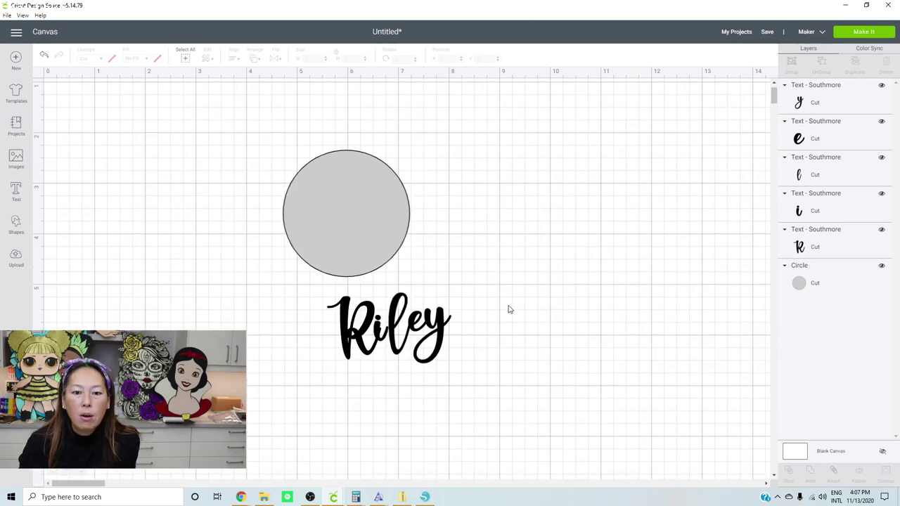
pyautogui.click(377, 327)
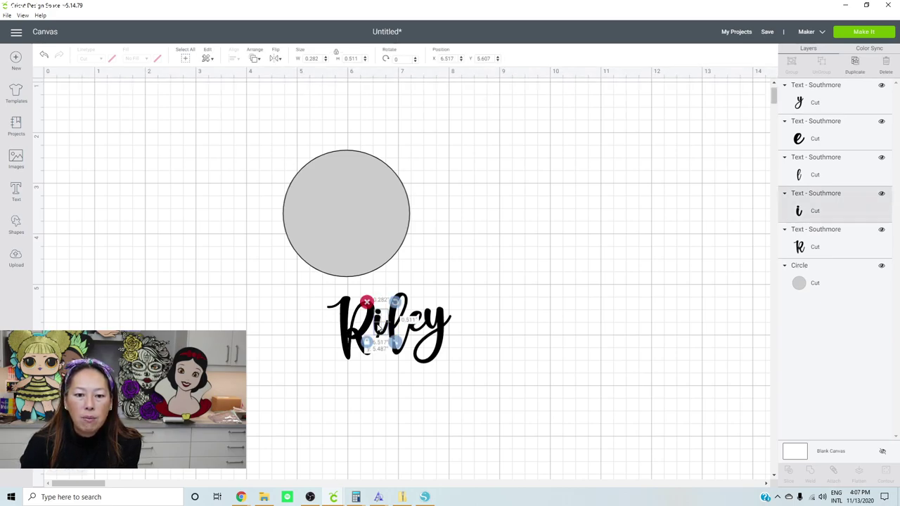
pyautogui.moveTo(378, 327); pyautogui.dragTo(380, 327)
pyautogui.click(418, 335)
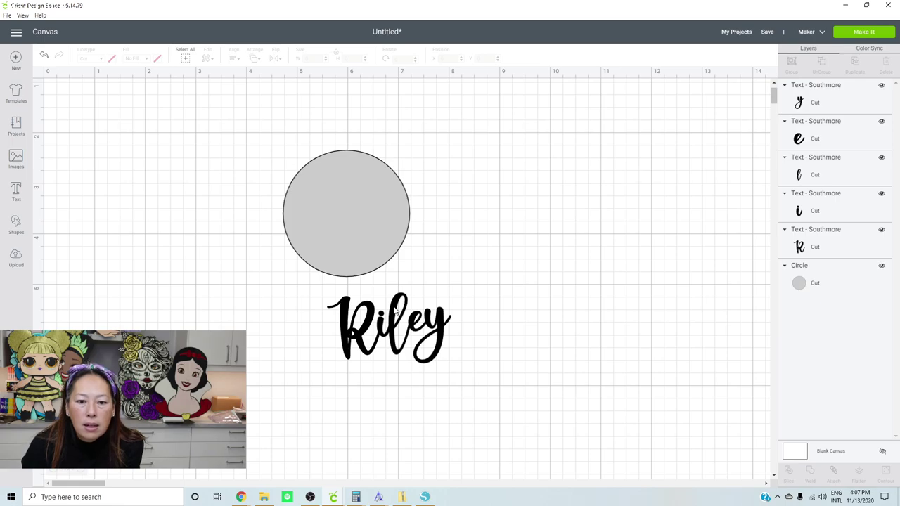
# Shift the l toward the i, to about X 6.77 inches, keeping its height.
pyautogui.click(396, 312)
pyautogui.moveTo(395, 310); pyautogui.dragTo(392, 310)
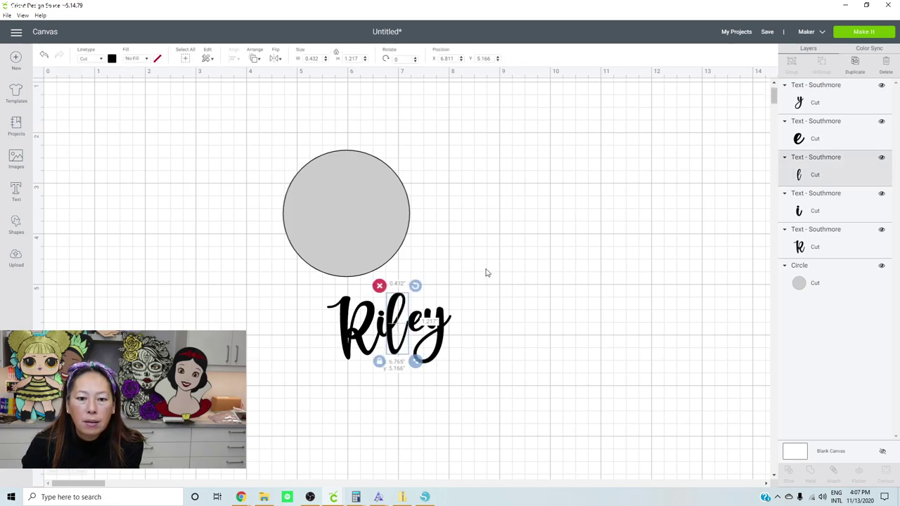
pyautogui.click(448, 310)
# Reposition the e against the l at about X 7.10 and Y 5.44 inches so the strokes overlap.
pyautogui.click(418, 318)
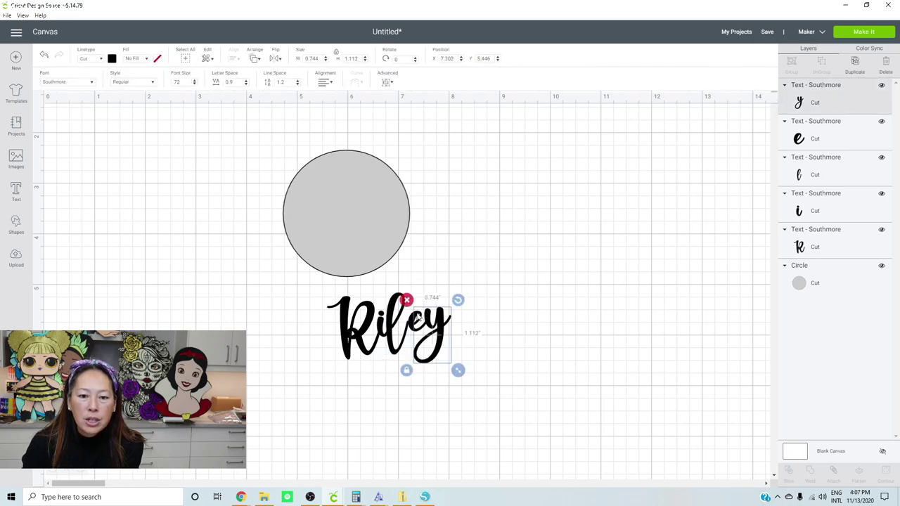
pyautogui.click(442, 254)
pyautogui.click(412, 319)
pyautogui.moveTo(412, 318); pyautogui.dragTo(404, 316)
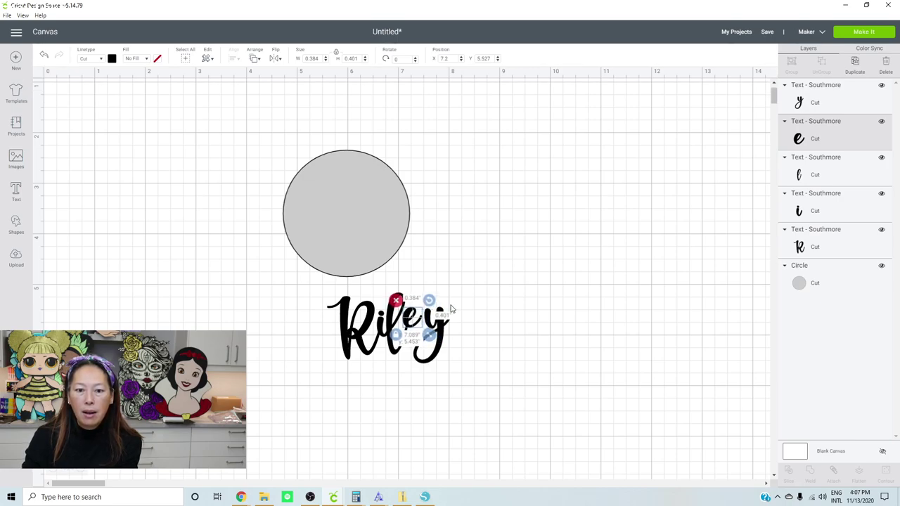
pyautogui.click(498, 293)
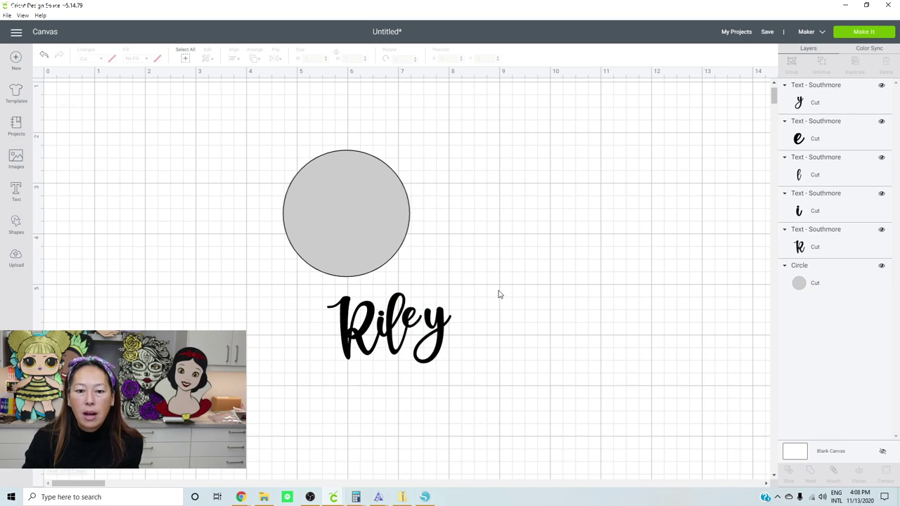
pyautogui.click(407, 318)
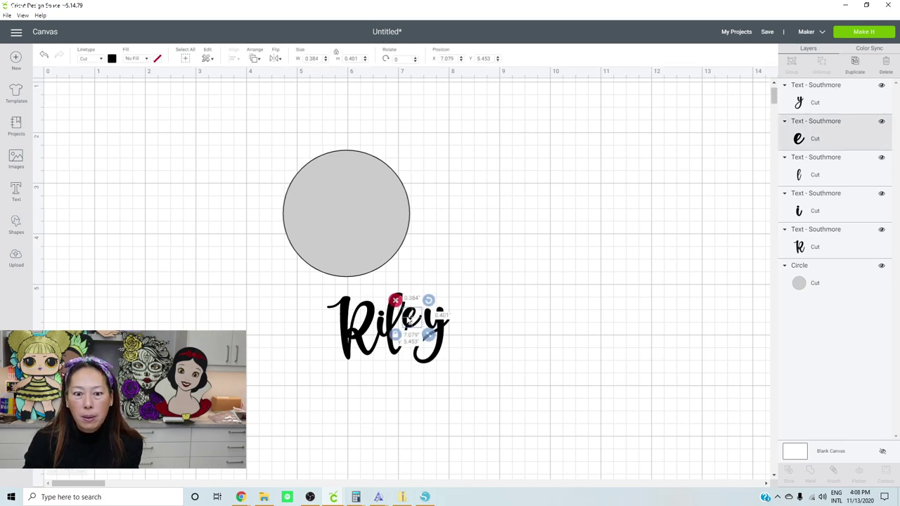
pyautogui.moveTo(409, 319); pyautogui.dragTo(407, 319)
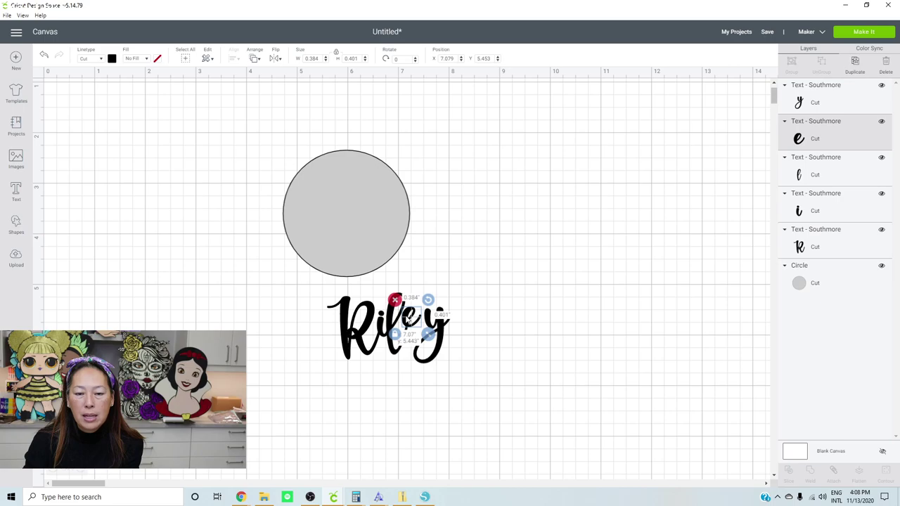
pyautogui.click(495, 270)
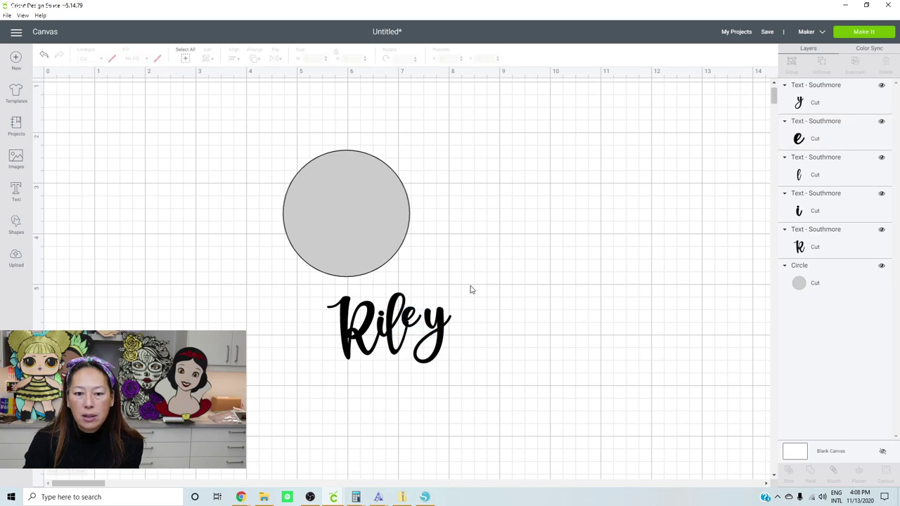
pyautogui.click(407, 320)
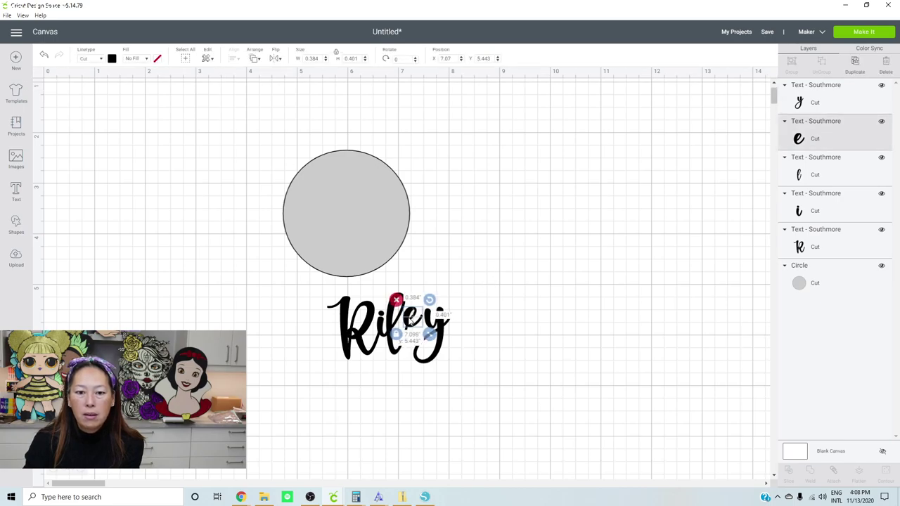
pyautogui.click(498, 251)
# Move the y closer to the e so the two letters connect.
pyautogui.click(440, 329)
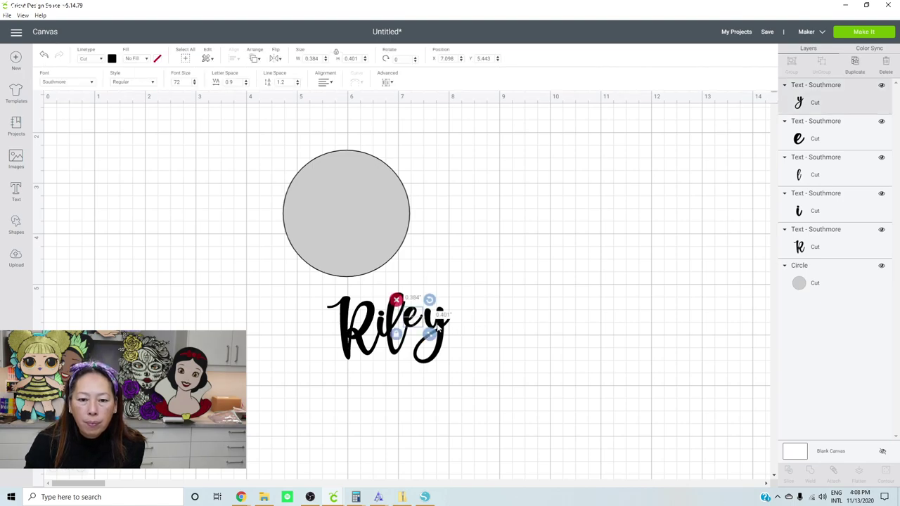
pyautogui.moveTo(438, 328); pyautogui.dragTo(431, 327)
pyautogui.click(528, 301)
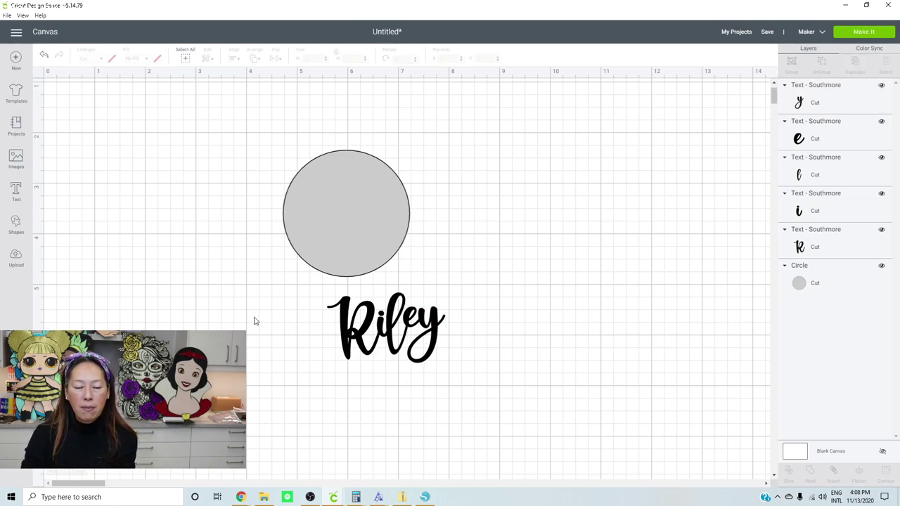
# Recolor all five letters of the name light purple.
pyautogui.moveTo(283, 300); pyautogui.dragTo(482, 365)
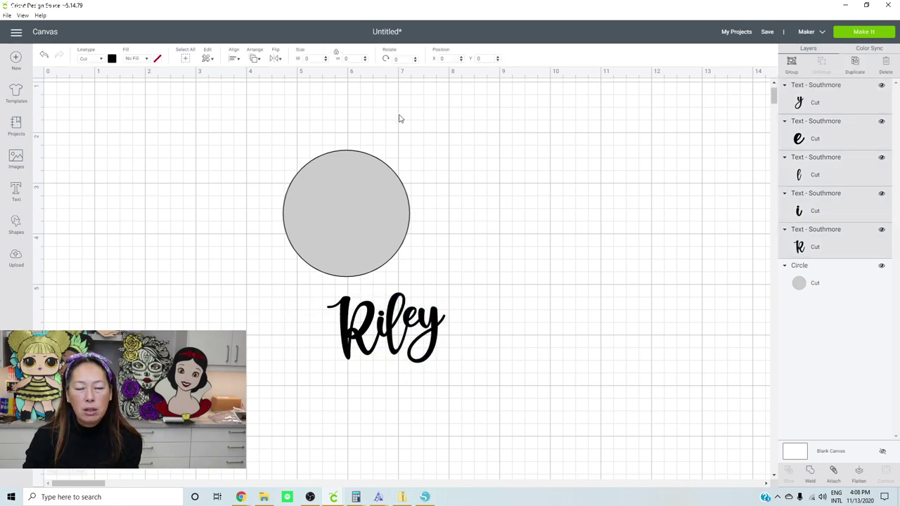
pyautogui.click(112, 59)
pyautogui.click(133, 109)
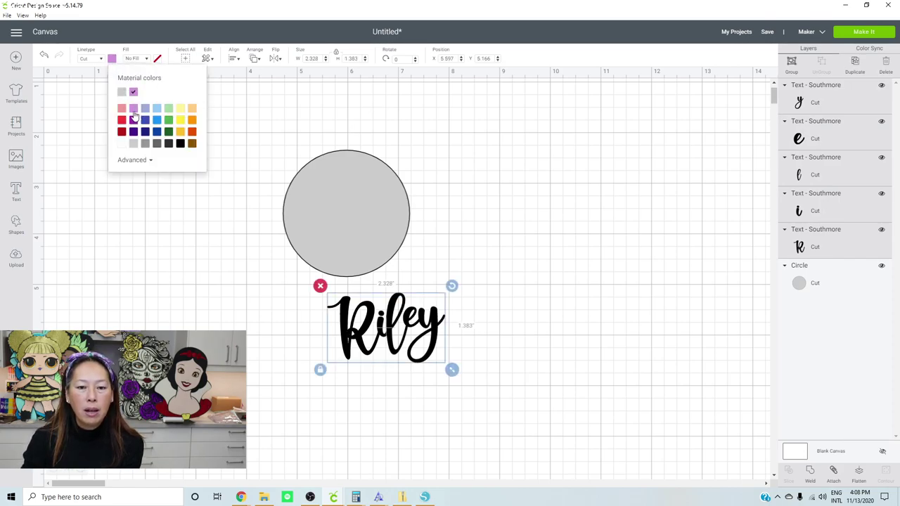
pyautogui.click(519, 131)
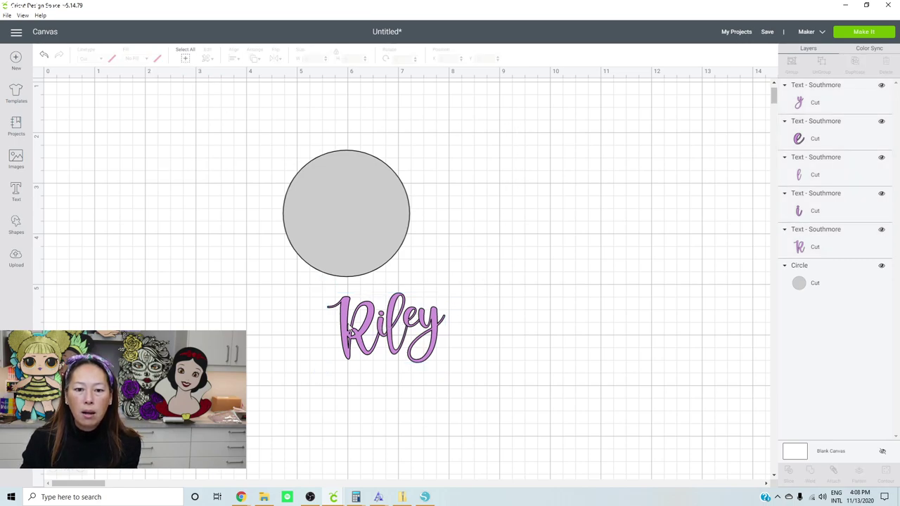
# Bring the purple R to the front of the layer stack.
pyautogui.click(344, 327)
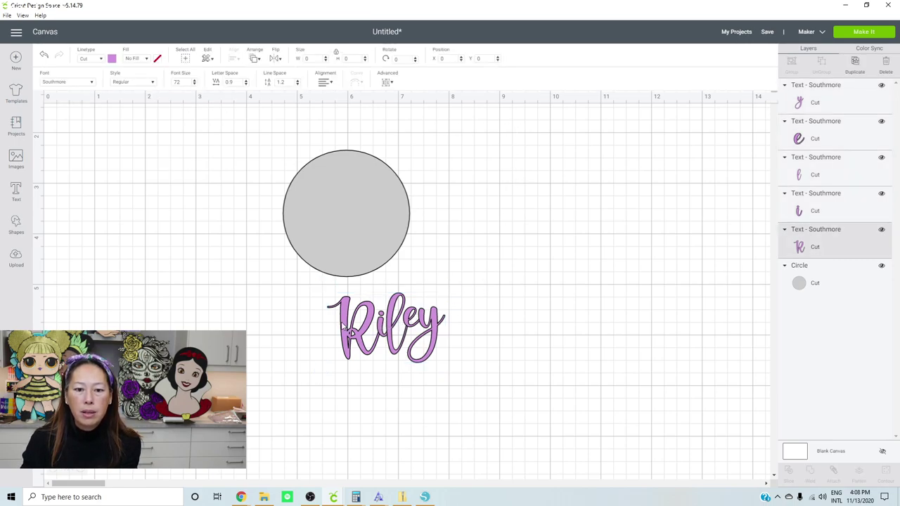
pyautogui.click(253, 60)
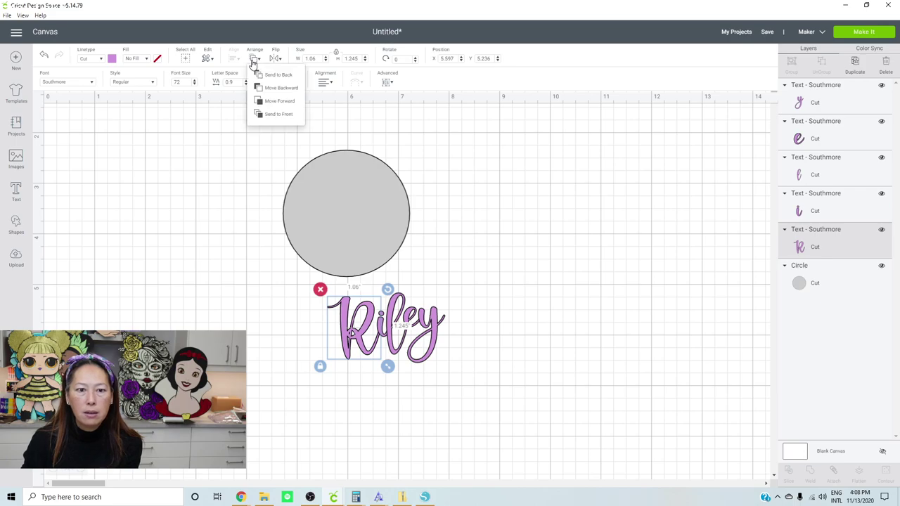
pyautogui.click(279, 116)
pyautogui.click(577, 293)
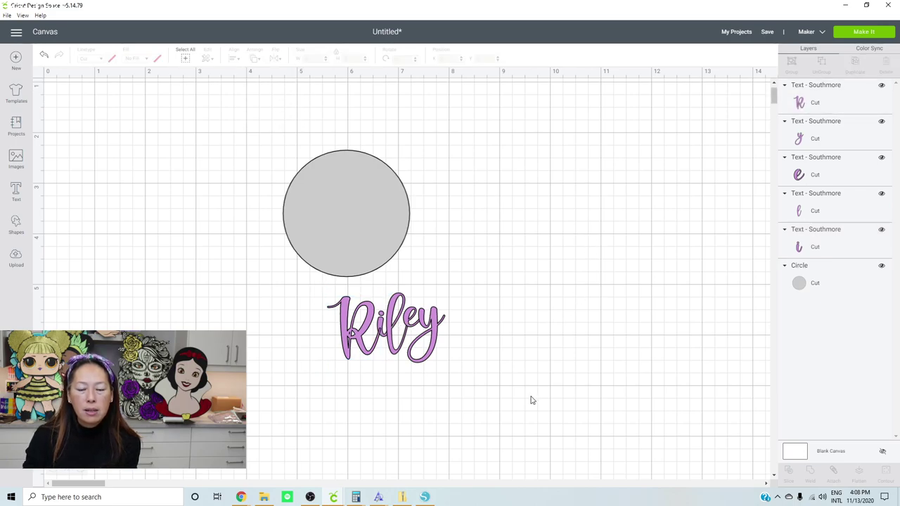
# Enlarge all the letters of the name together to about 4.98 by 2.96 inches.
pyautogui.moveTo(529, 401); pyautogui.dragTo(272, 297)
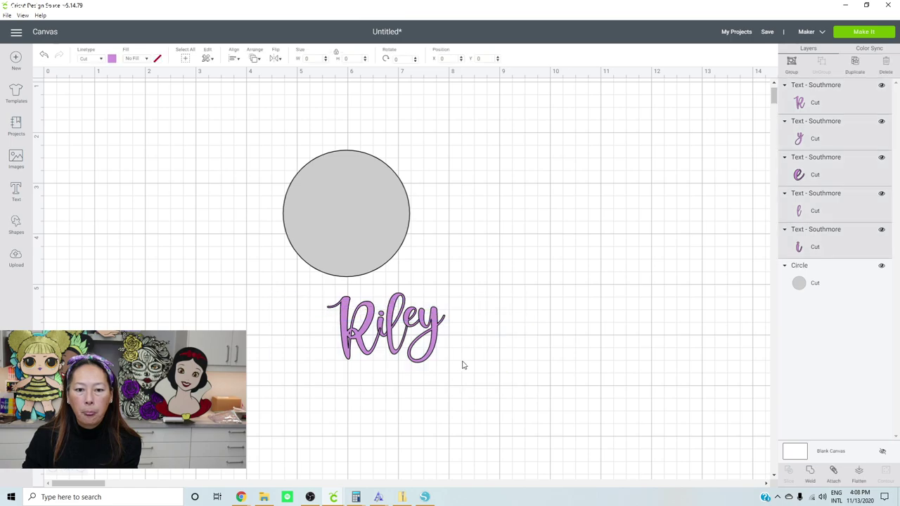
pyautogui.moveTo(453, 372); pyautogui.dragTo(596, 458)
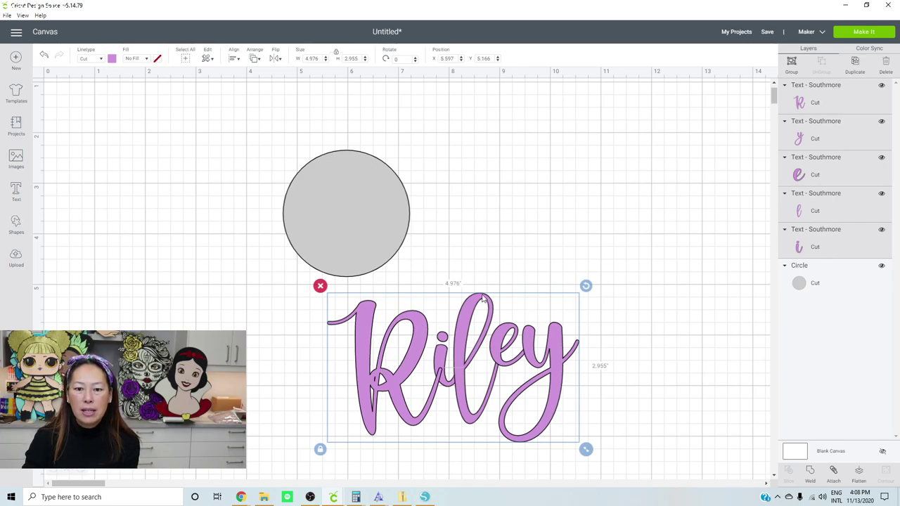
pyautogui.click(485, 236)
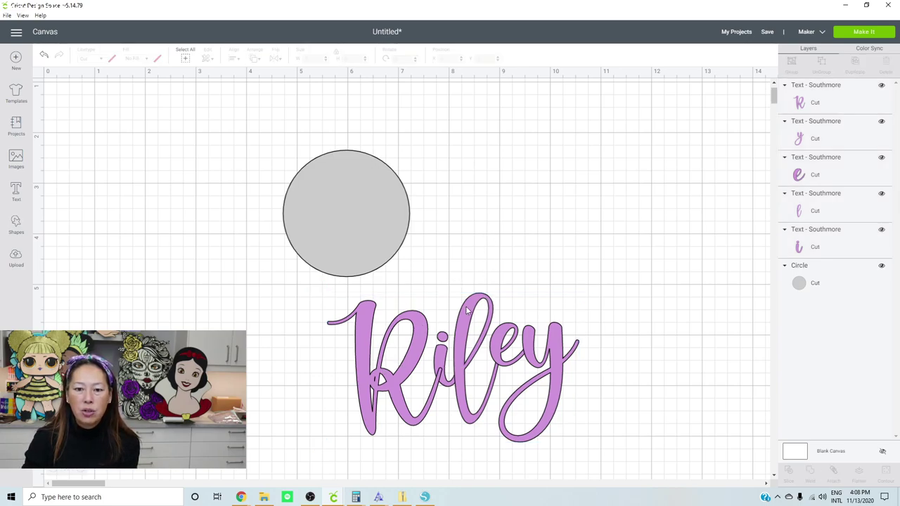
# Bring the l to the front of the layer stack.
pyautogui.click(466, 311)
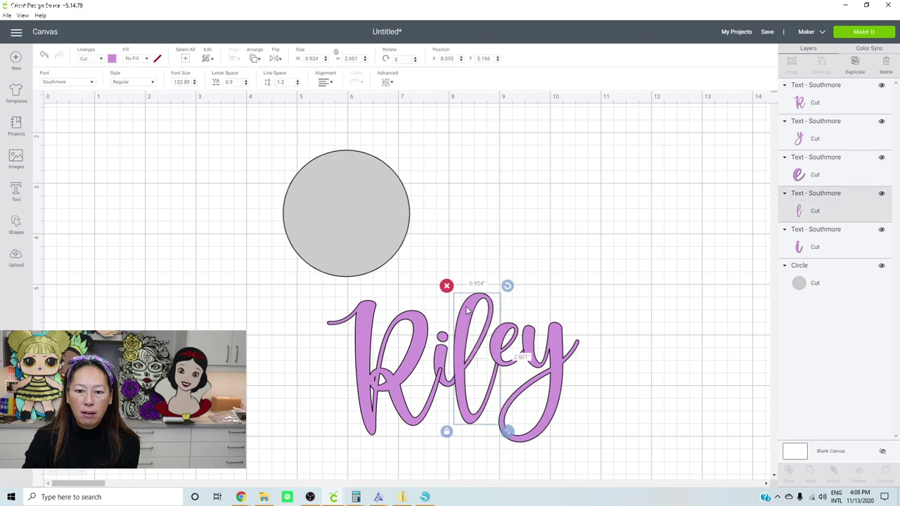
pyautogui.click(255, 60)
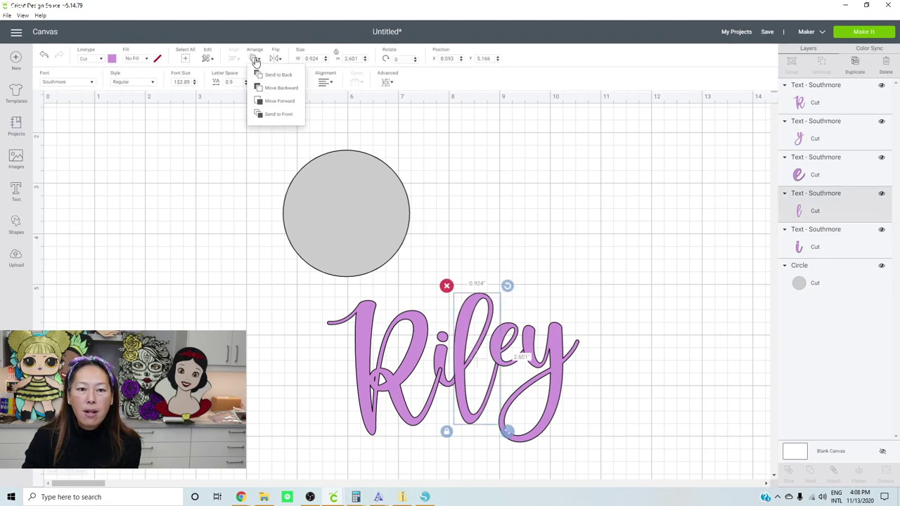
pyautogui.click(258, 114)
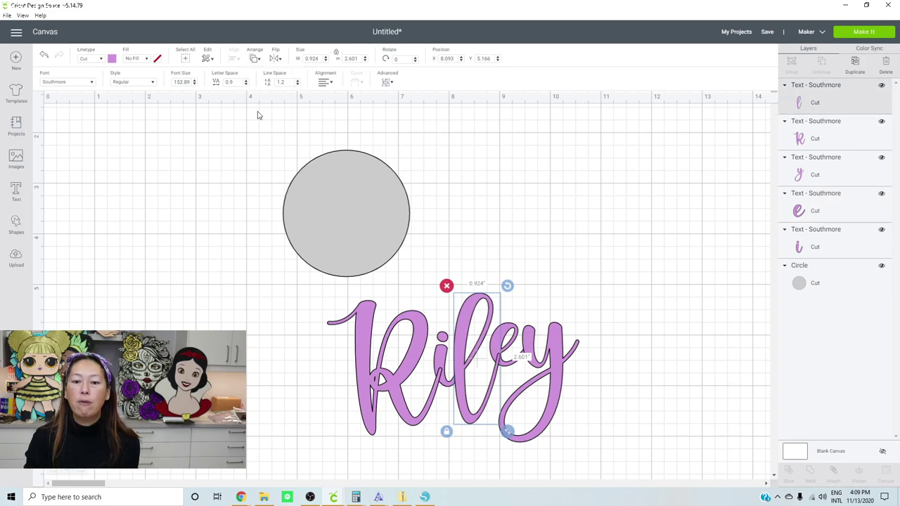
pyautogui.click(655, 201)
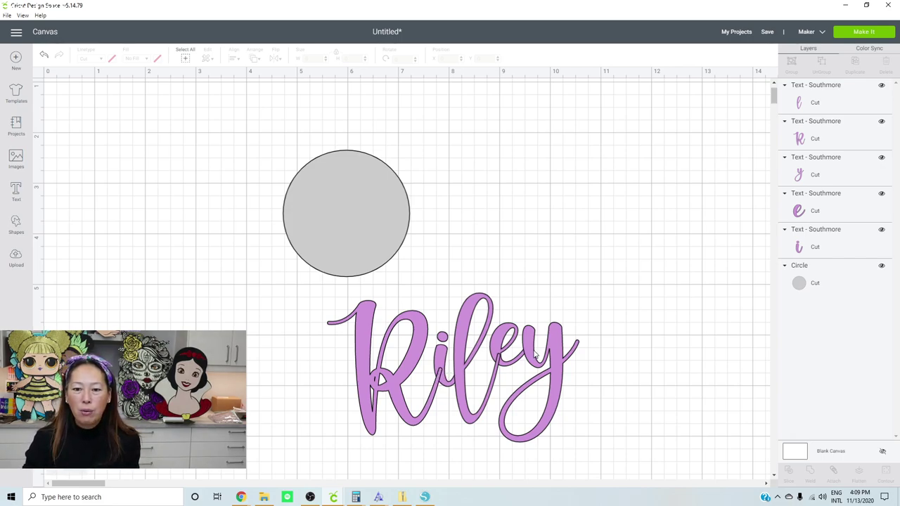
# Send the y to the back of the layer stack.
pyautogui.click(496, 339)
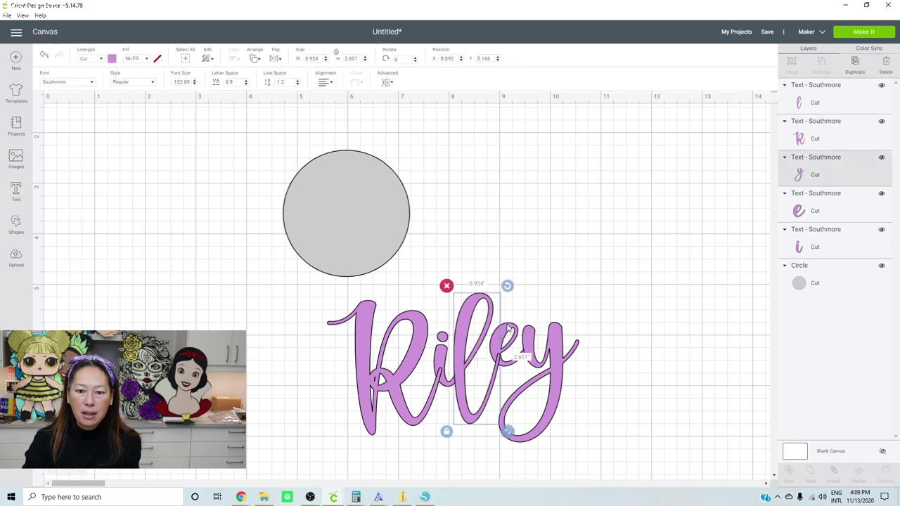
pyautogui.click(509, 329)
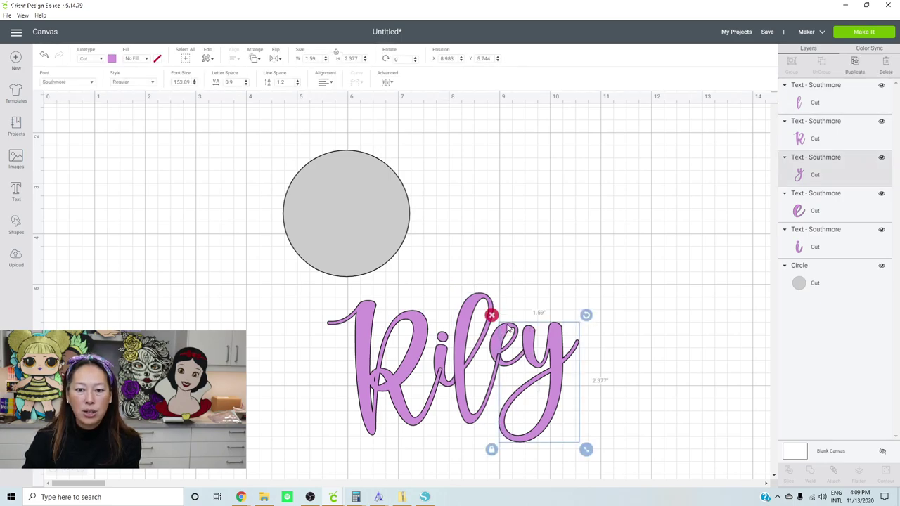
pyautogui.click(253, 59)
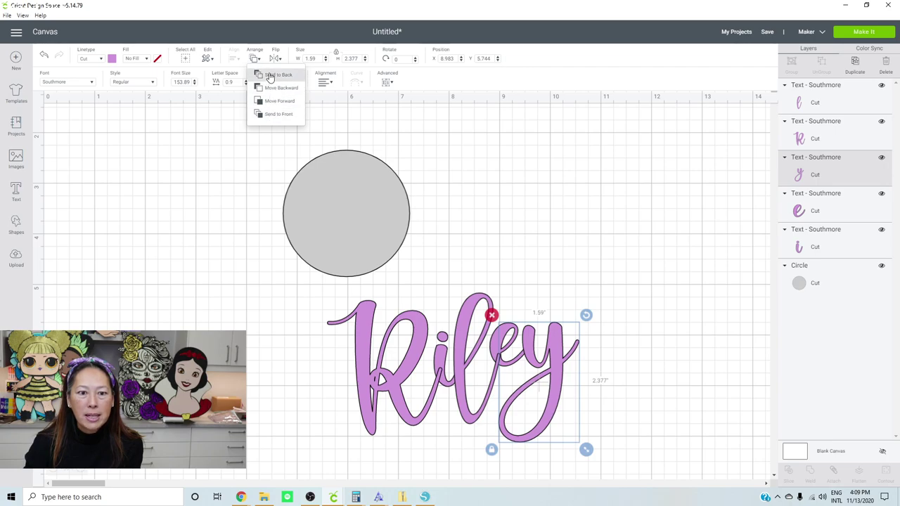
pyautogui.click(270, 76)
pyautogui.click(632, 139)
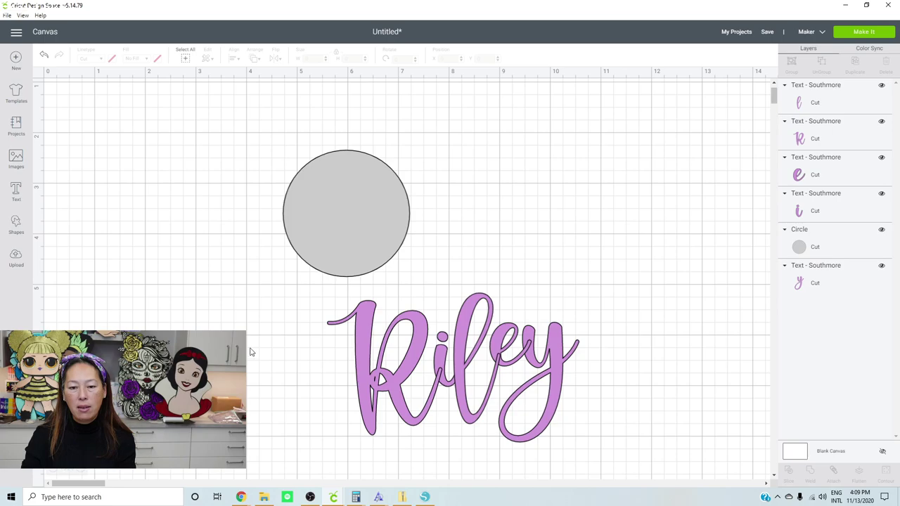
# Try to weld all the letters of the name at their current size, and undo the weld.
pyautogui.moveTo(255, 294); pyautogui.dragTo(625, 427)
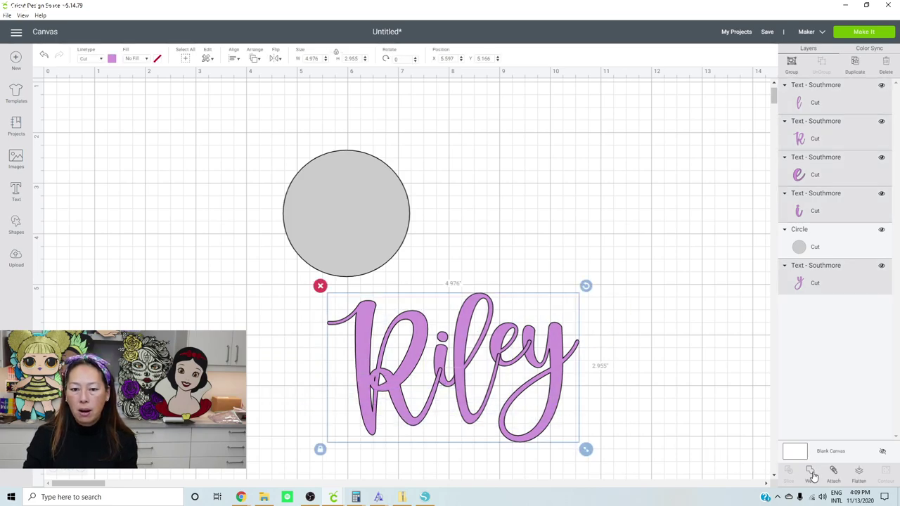
pyautogui.click(812, 473)
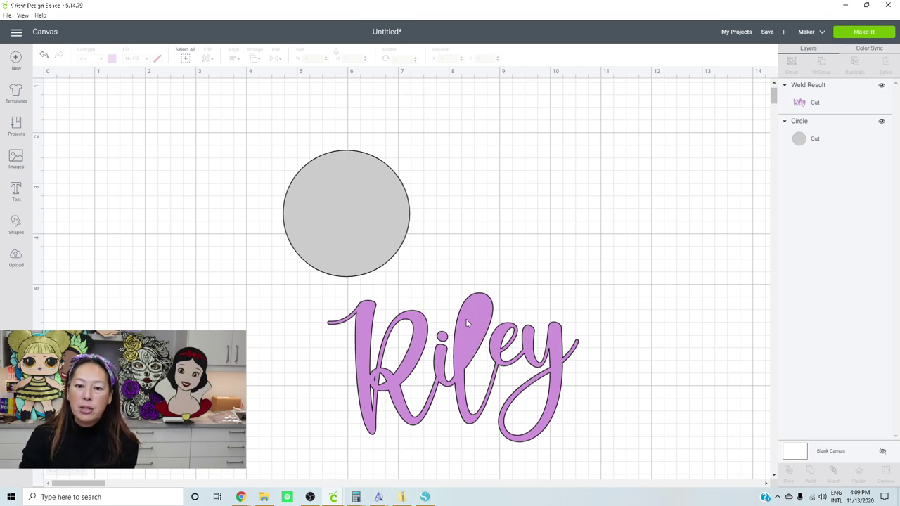
pyautogui.click(42, 56)
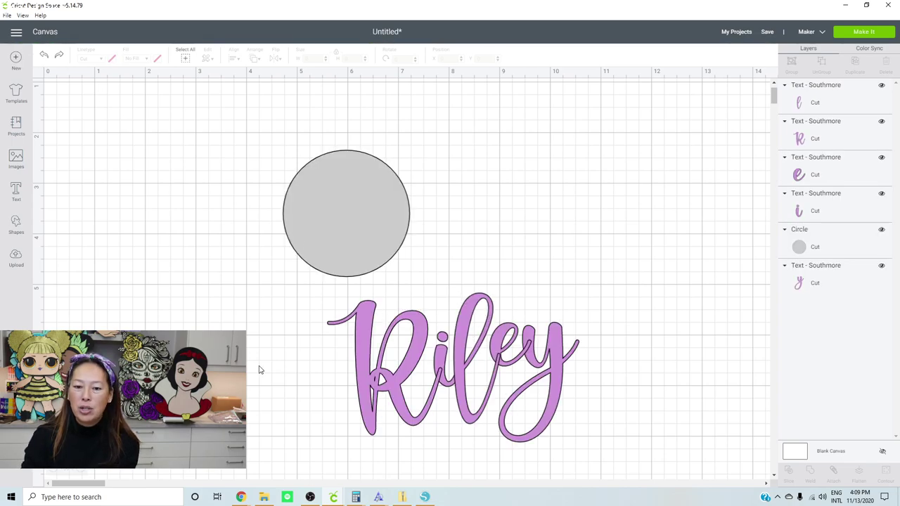
# Set the combined width of all the name's letters to 20 inches, keeping their proportions.
pyautogui.moveTo(246, 316); pyautogui.dragTo(628, 440)
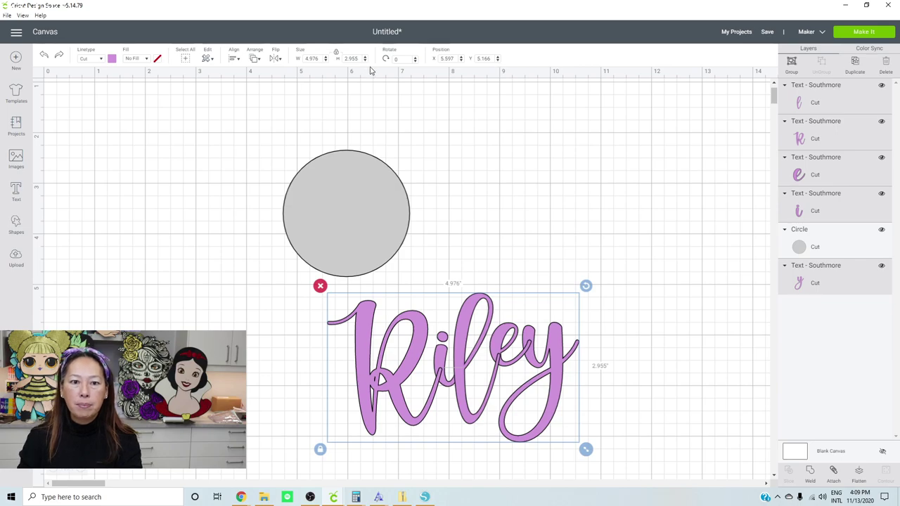
pyautogui.click(310, 59)
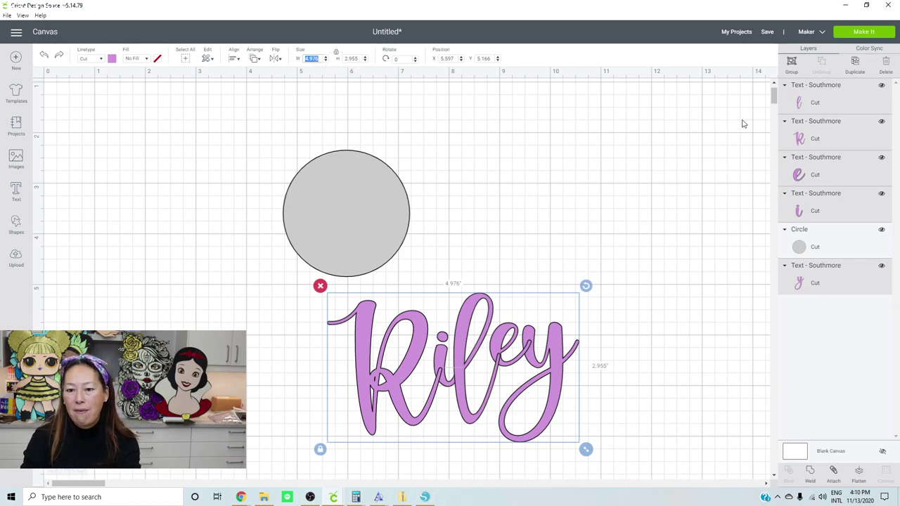
pyautogui.write('20')
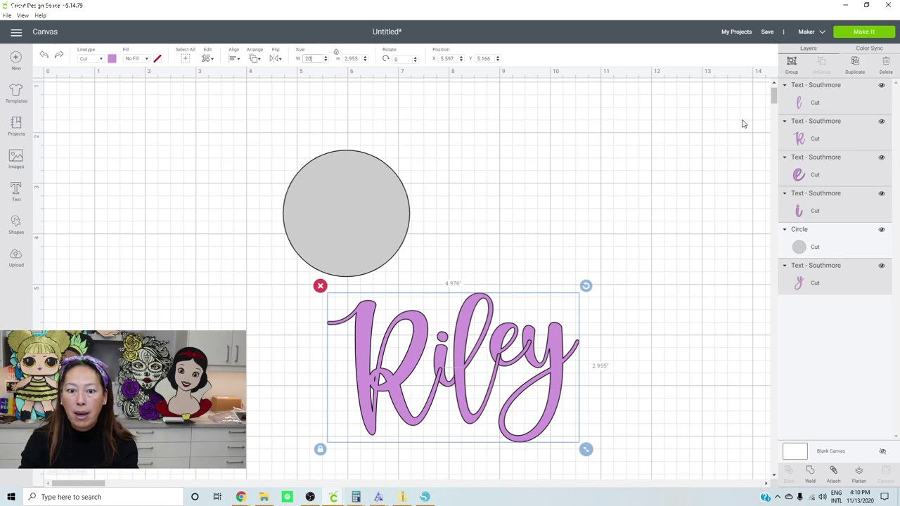
pyautogui.press('Tab')
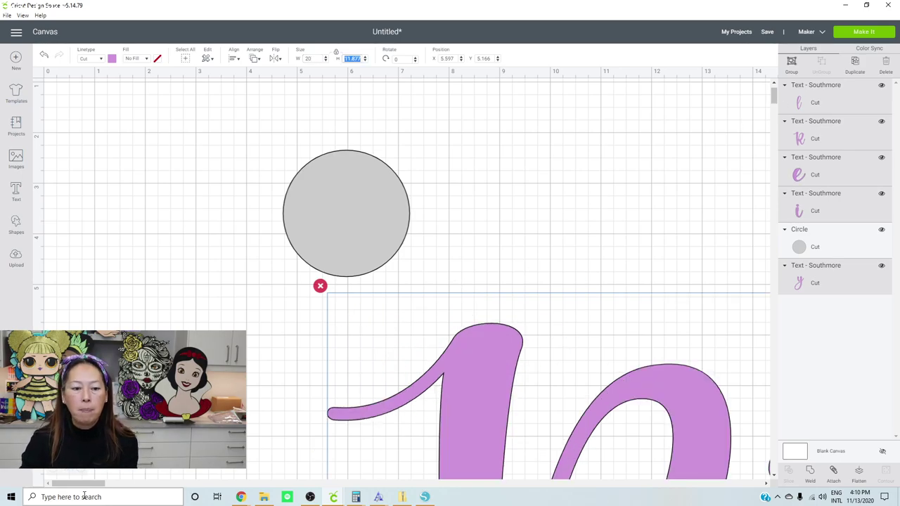
# Weld the enlarged letters of the name into a single shape.
pyautogui.click(50, 471)
pyautogui.click(51, 471)
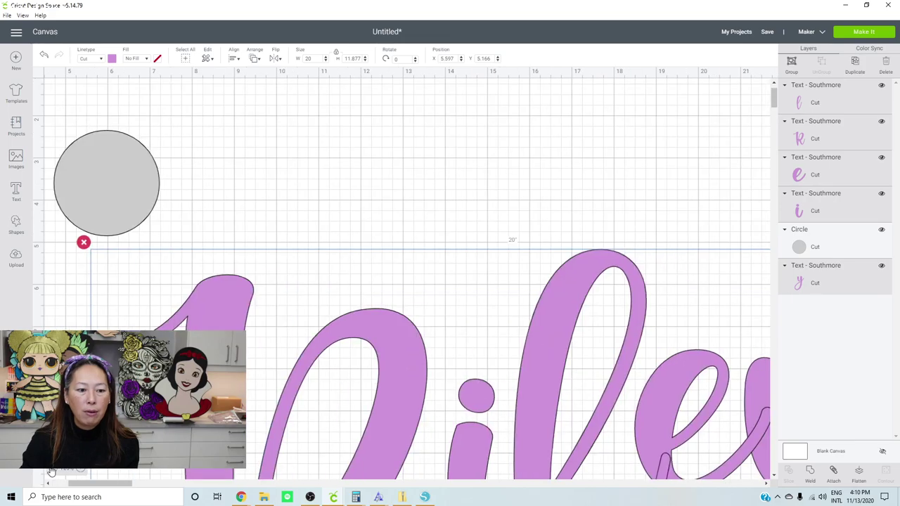
pyautogui.click(51, 471)
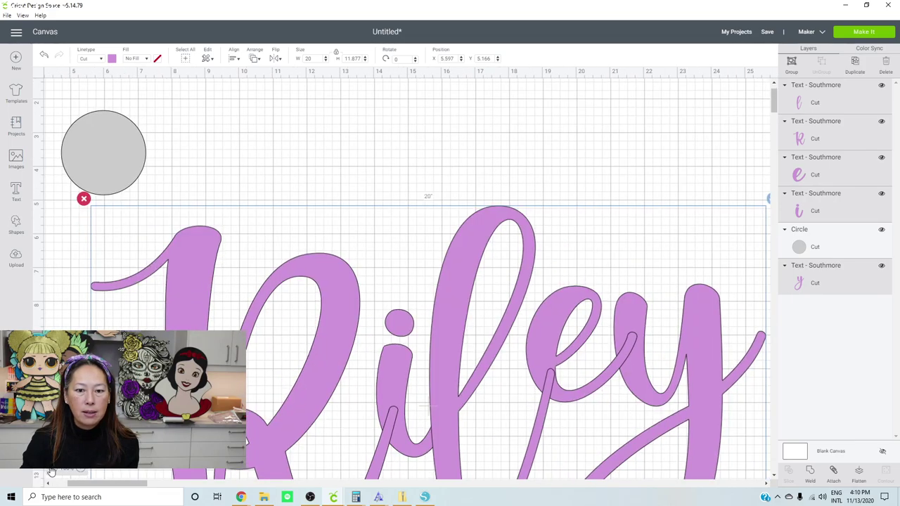
pyautogui.click(50, 471)
pyautogui.click(51, 471)
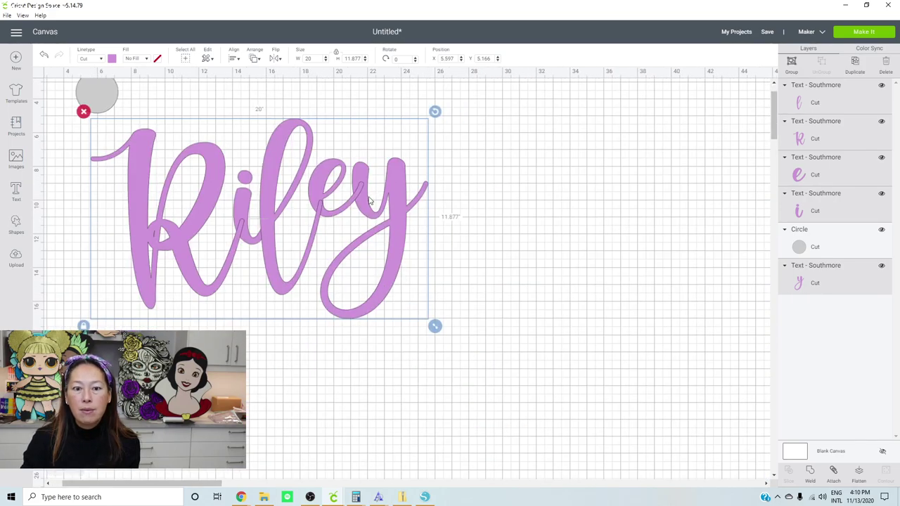
pyautogui.click(813, 476)
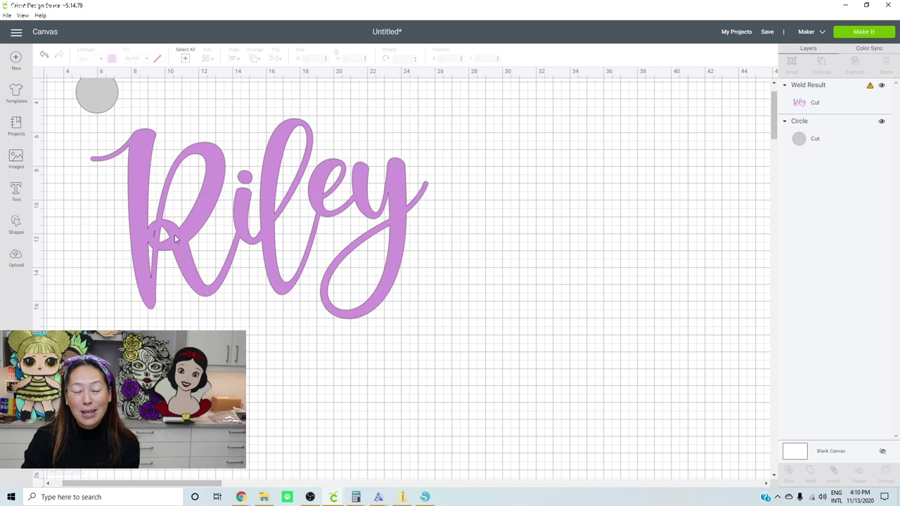
# Shrink the welded name to about 4.56 by 2.71 inches.
pyautogui.click(357, 194)
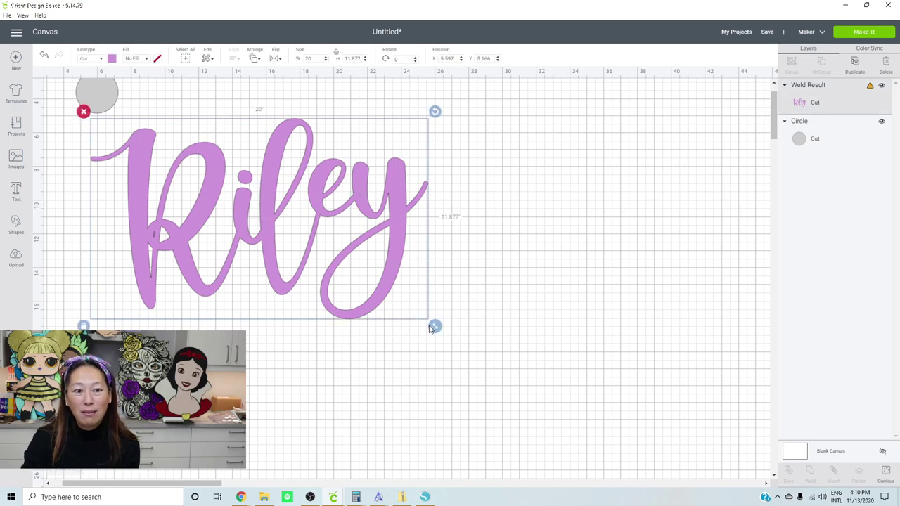
pyautogui.moveTo(436, 325); pyautogui.dragTo(415, 313)
pyautogui.moveTo(386, 261); pyautogui.dragTo(175, 171)
pyautogui.click(260, 308)
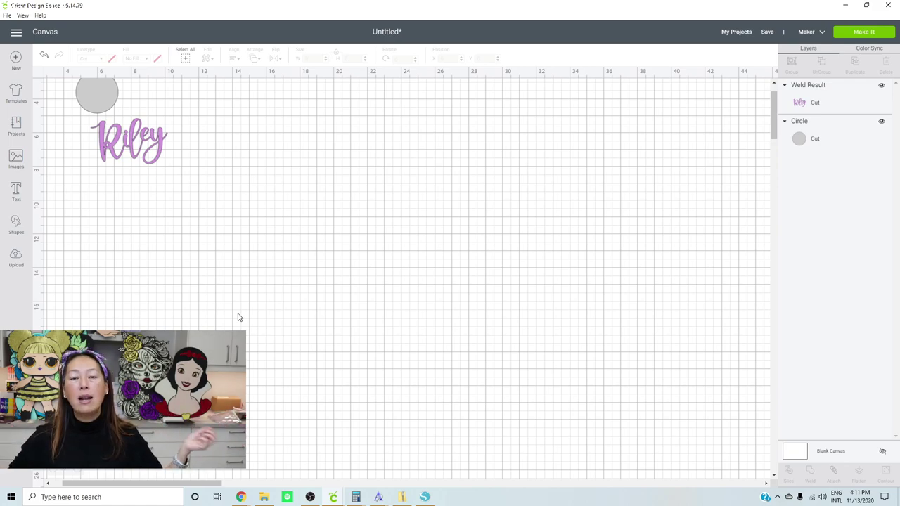
# Shrink the welded name to about 2.24 by 1.33 inches and place it in the middle of the gray circle.
pyautogui.scroll(3, 237, 317)
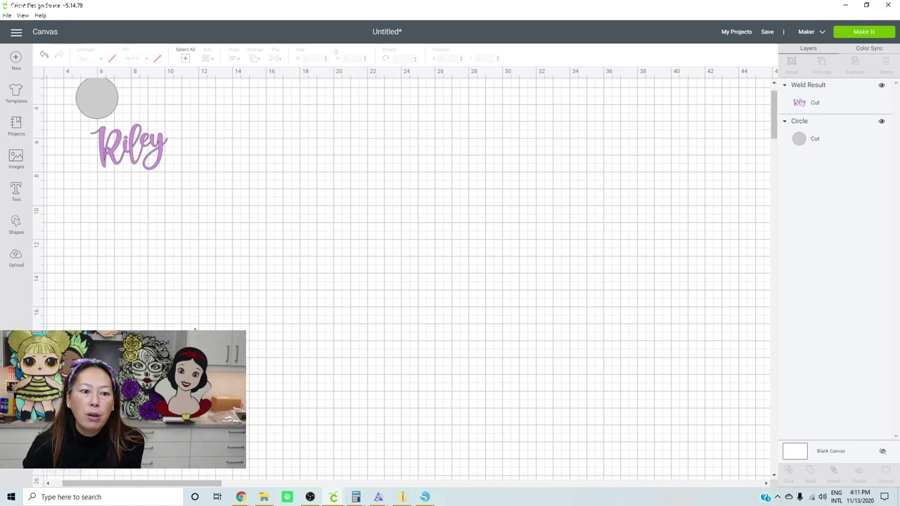
pyautogui.click(80, 475)
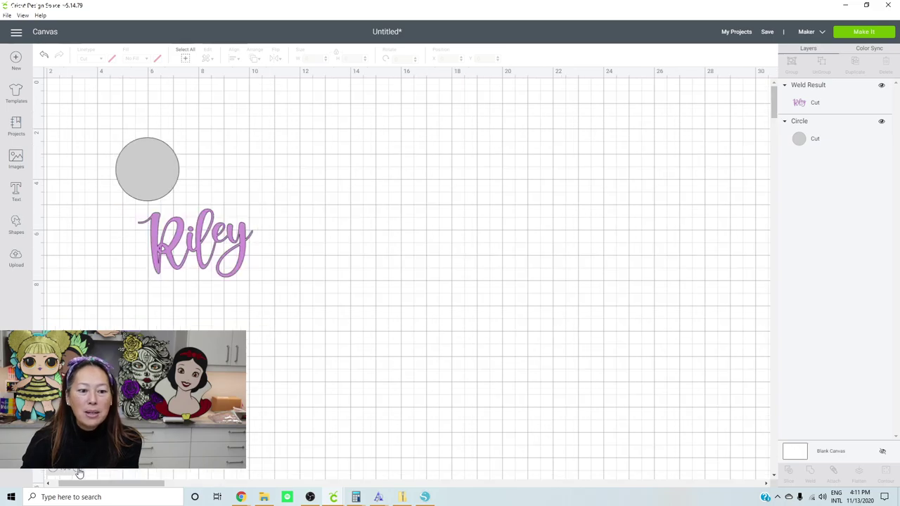
pyautogui.click(80, 475)
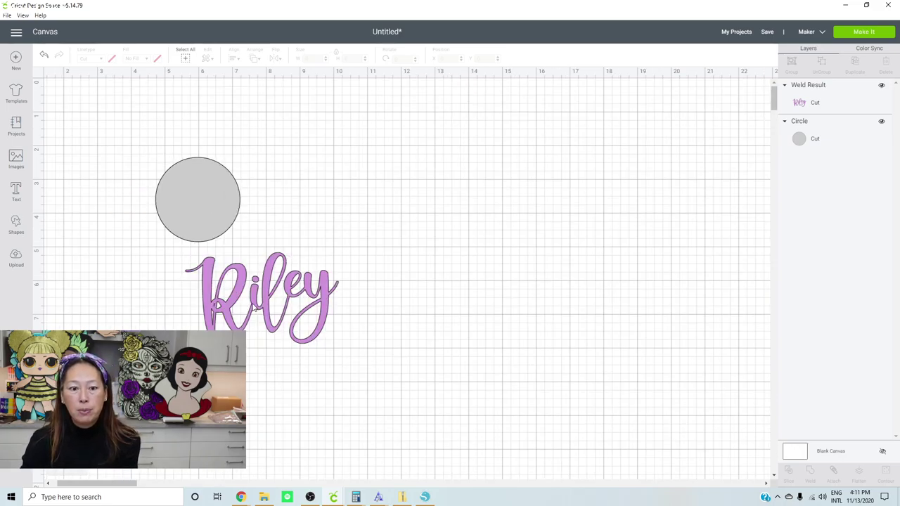
pyautogui.click(253, 307)
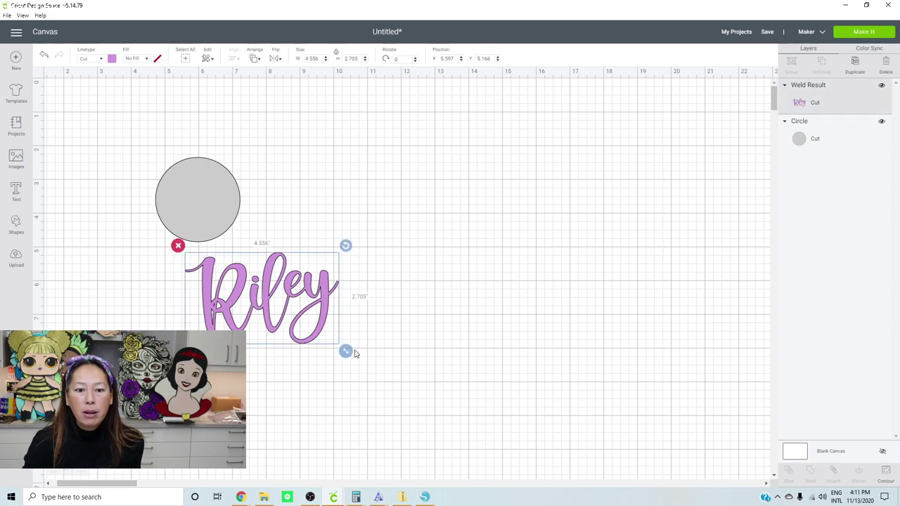
pyautogui.moveTo(345, 351); pyautogui.dragTo(334, 343)
pyautogui.moveTo(303, 314); pyautogui.dragTo(248, 232)
pyautogui.moveTo(204, 205); pyautogui.dragTo(198, 204)
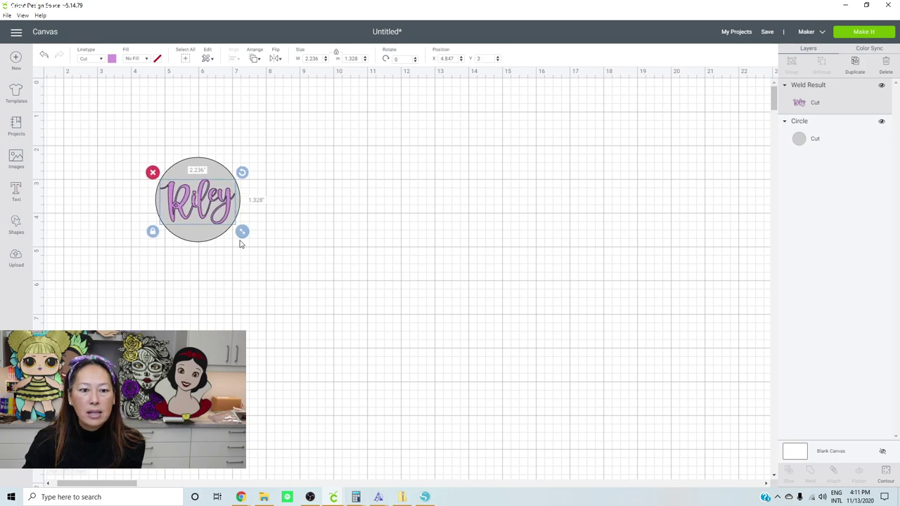
# Adjust the welded name to about 2.32 by 1.38 inches so it fits across the inside of the gray circle.
pyautogui.moveTo(242, 233); pyautogui.dragTo(248, 238)
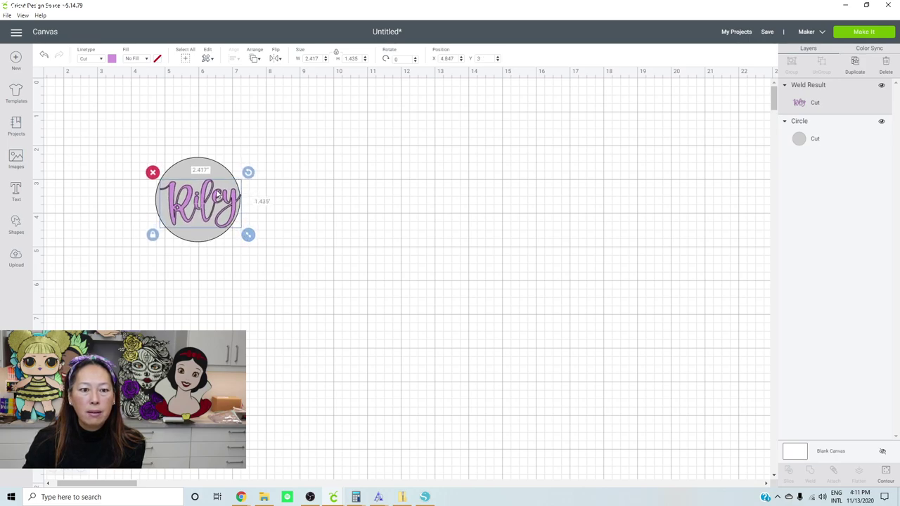
pyautogui.moveTo(208, 198); pyautogui.dragTo(209, 198)
pyautogui.click(347, 200)
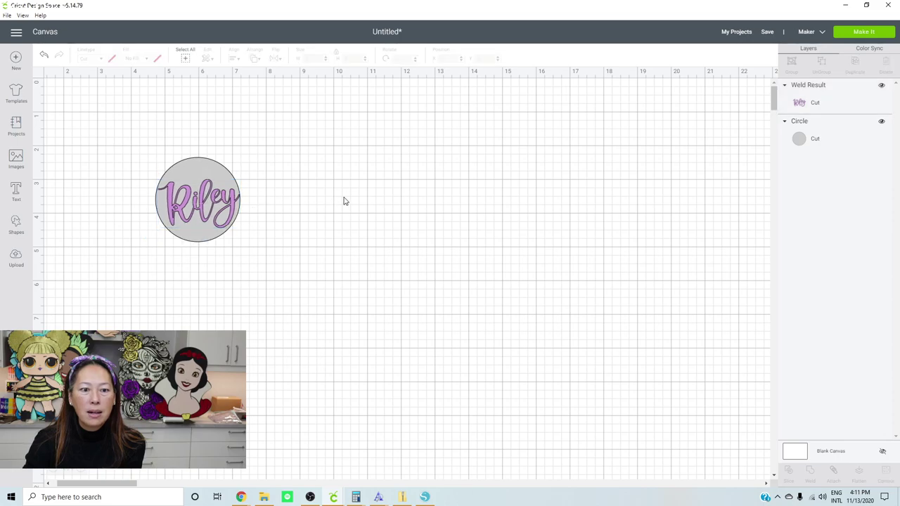
pyautogui.click(212, 204)
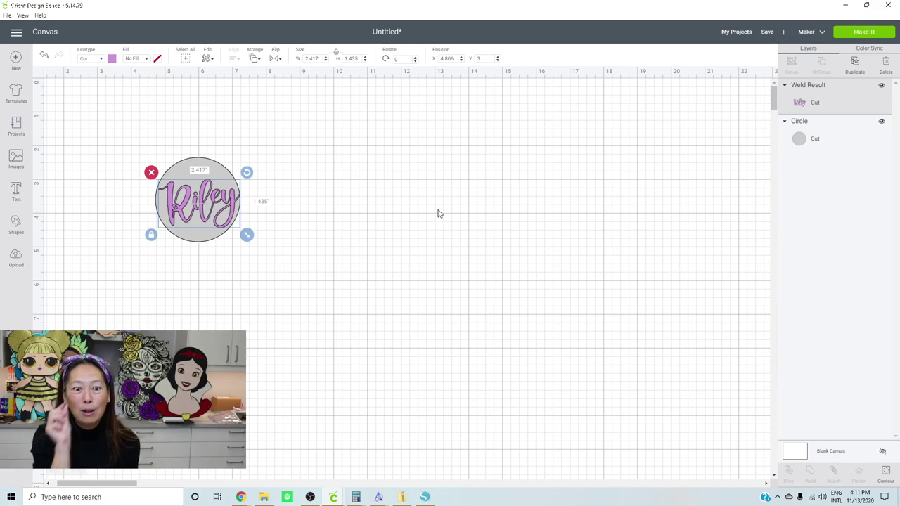
pyautogui.moveTo(247, 234); pyautogui.dragTo(245, 236)
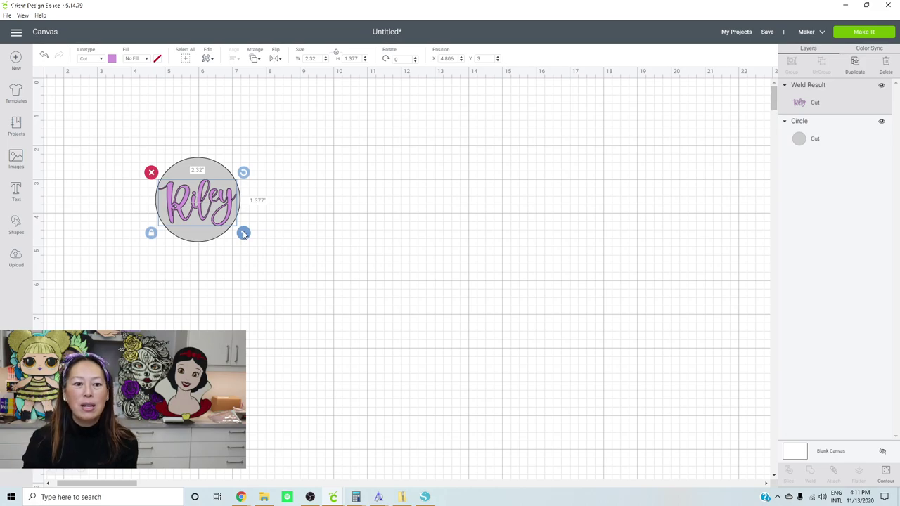
pyautogui.click(194, 208)
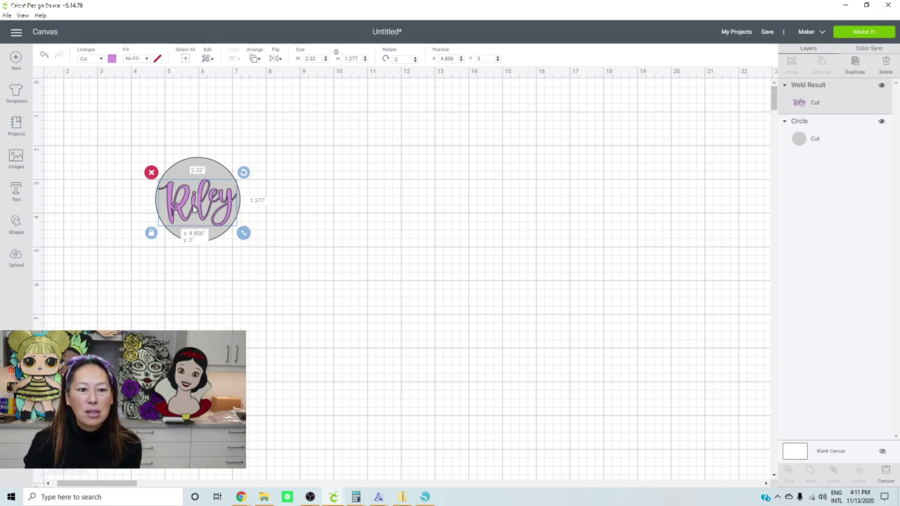
pyautogui.click(319, 192)
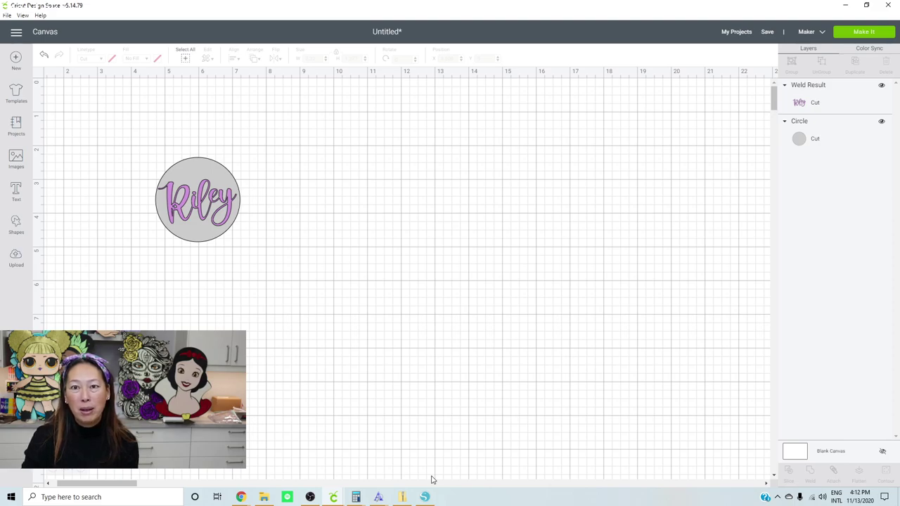
# Switch to the Silhouette America website in Chrome and review the Silhouette Handmade discount program page.
pyautogui.click(425, 497)
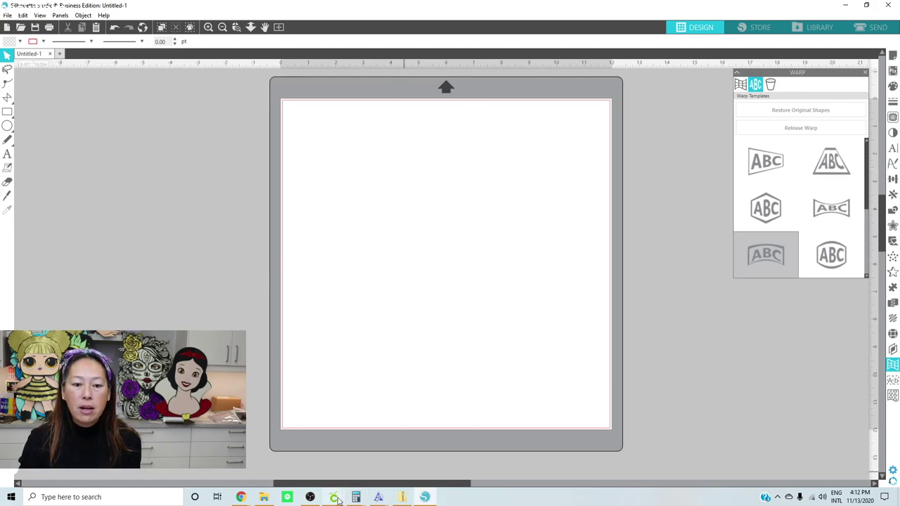
pyautogui.moveTo(241, 497)
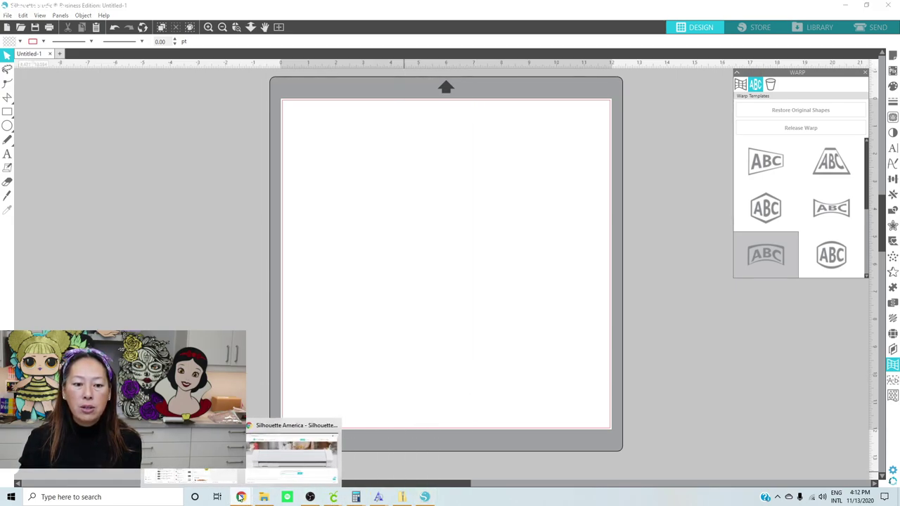
pyautogui.click(305, 455)
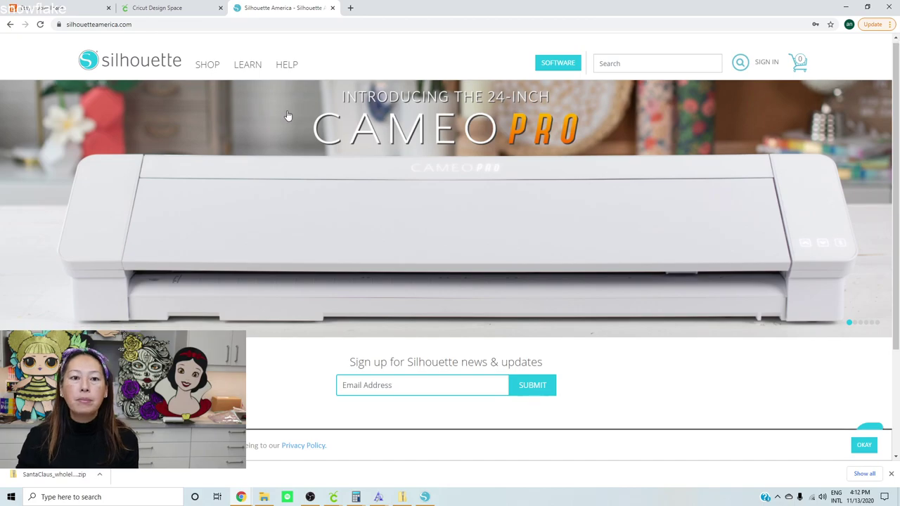
pyautogui.scroll(-2, 283, 122)
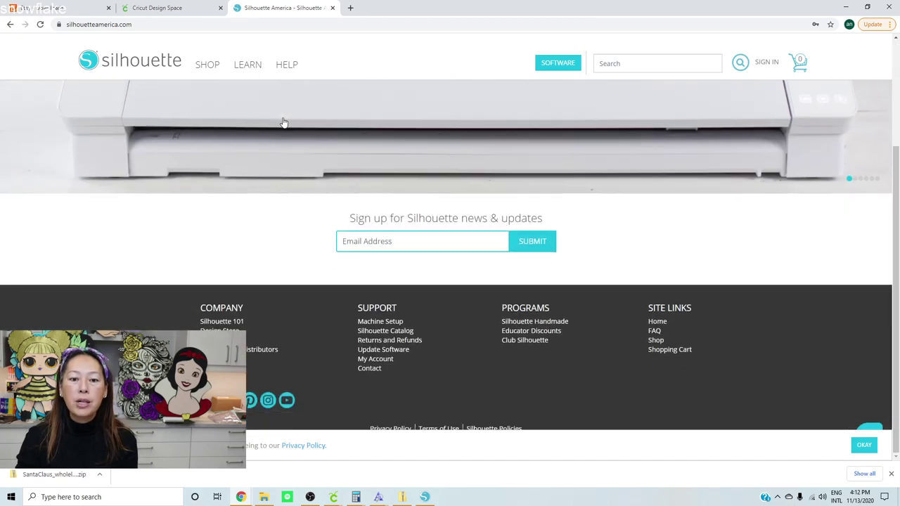
pyautogui.click(535, 326)
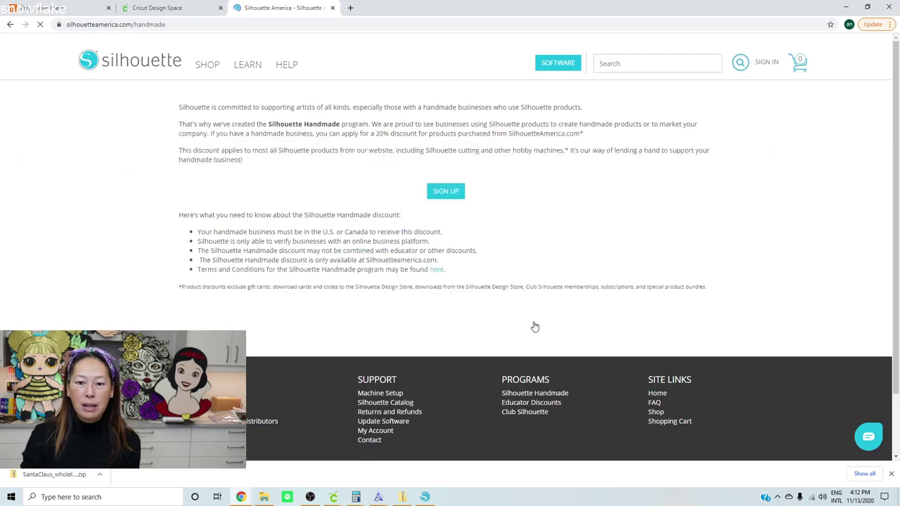
pyautogui.scroll(-1, 534, 327)
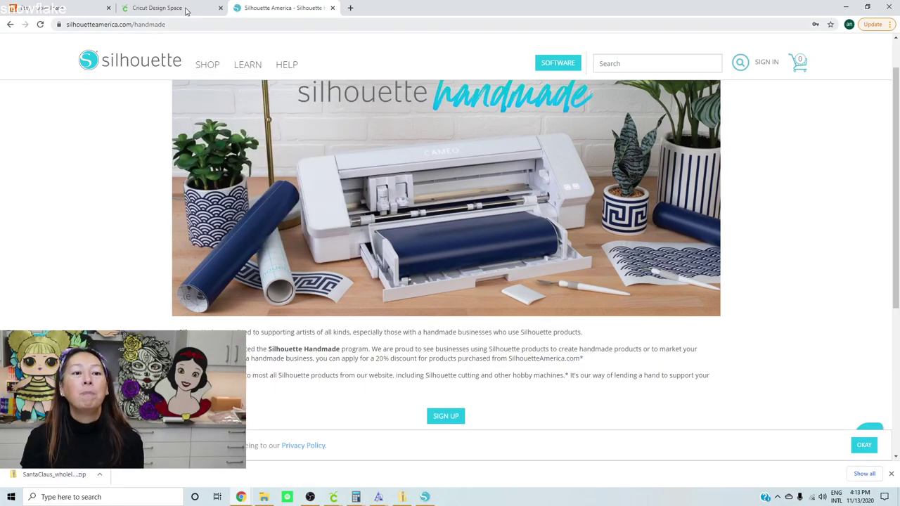
# Switch to Silhouette Studio and add the same name as 72 pt Southmore text on the upper part of the page.
pyautogui.click(425, 497)
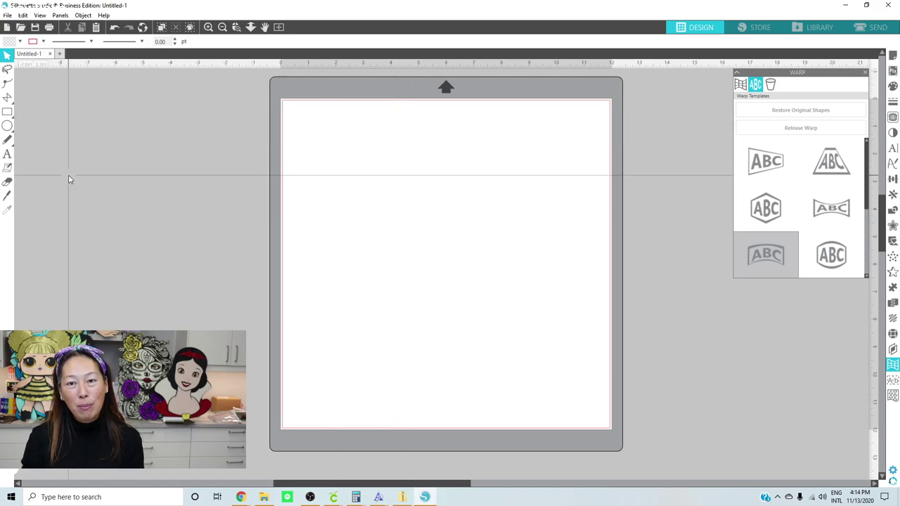
pyautogui.click(7, 158)
pyautogui.click(9, 156)
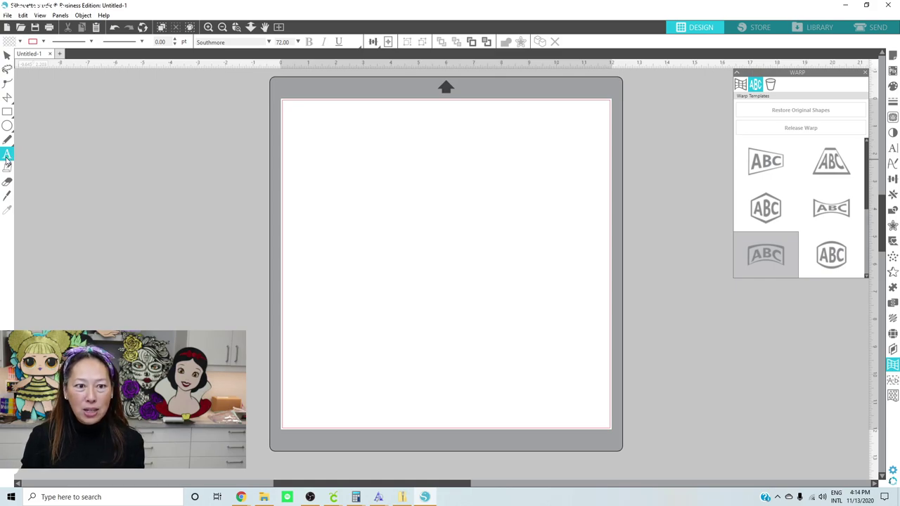
pyautogui.click(372, 180)
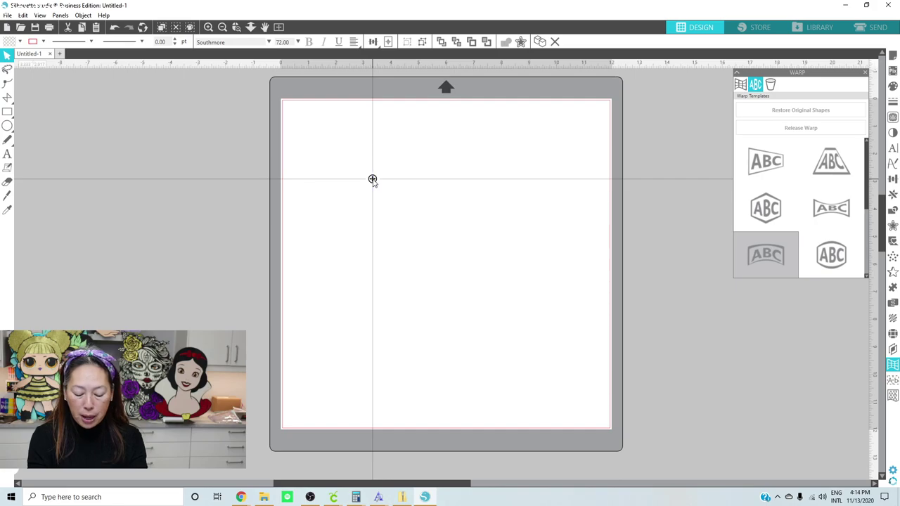
pyautogui.write('Rile')
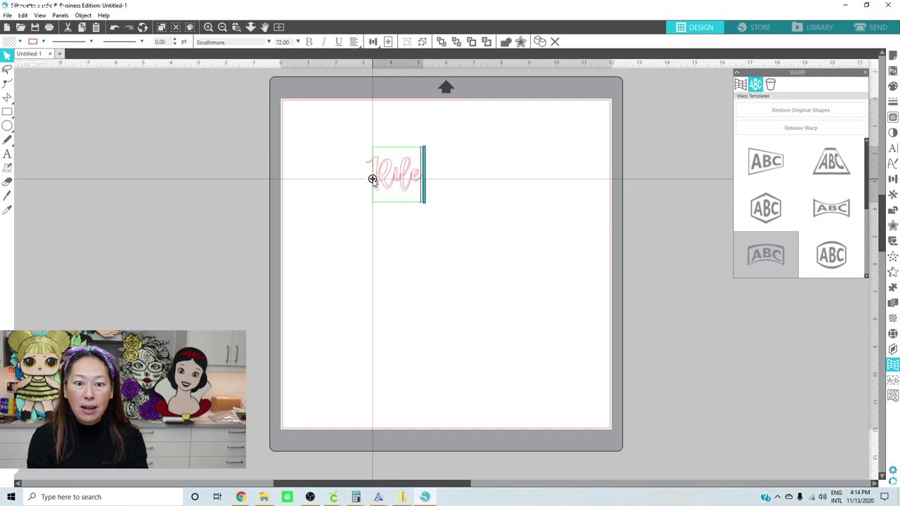
pyautogui.write('y')
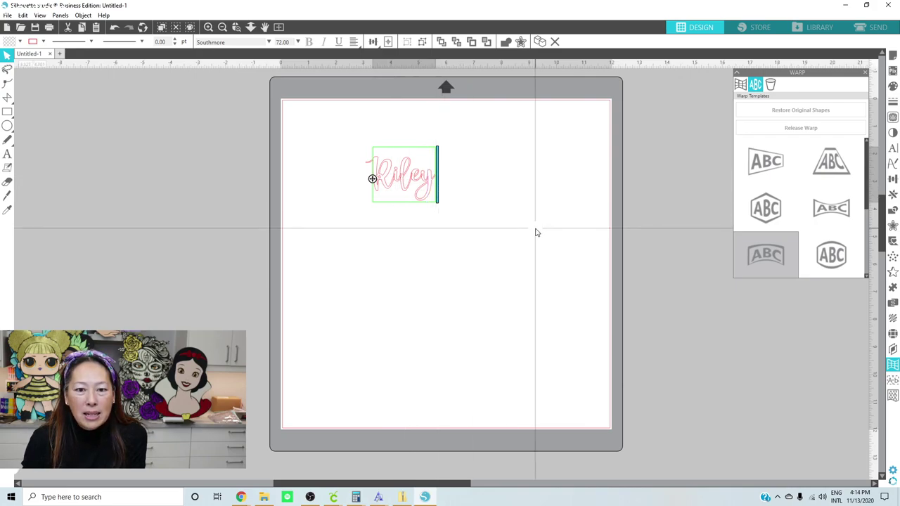
# Weld the name's letters, enlarge the name to about 6.83 by 4.29 inches and place it across the upper middle of the page.
pyautogui.click(508, 42)
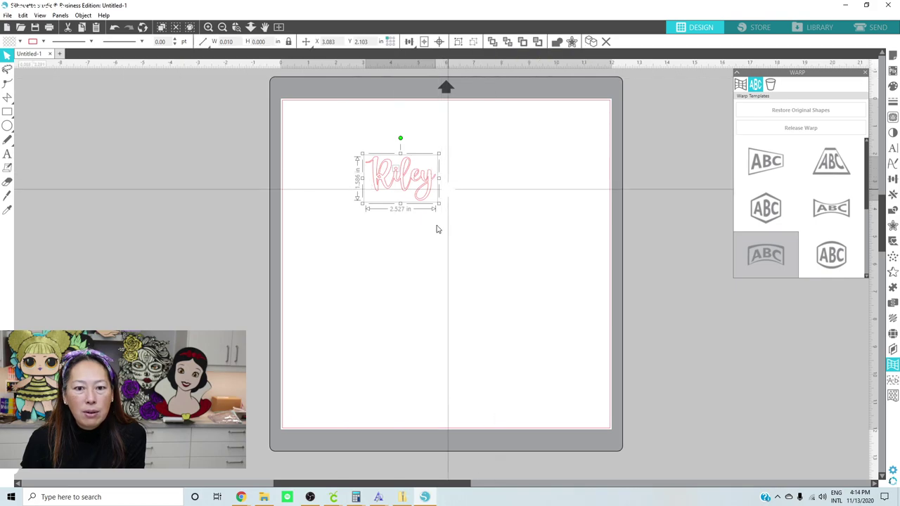
pyautogui.moveTo(439, 204); pyautogui.dragTo(545, 270)
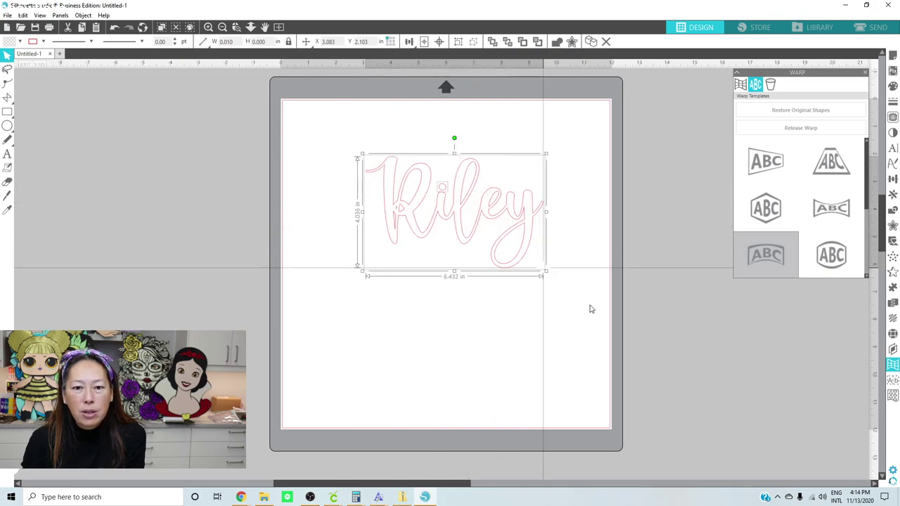
pyautogui.moveTo(590, 307); pyautogui.dragTo(556, 278)
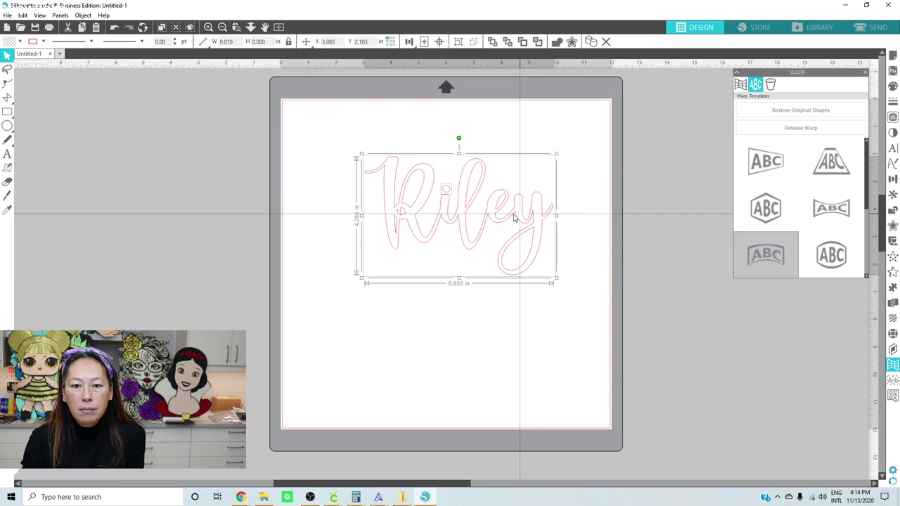
pyautogui.moveTo(513, 218); pyautogui.dragTo(489, 213)
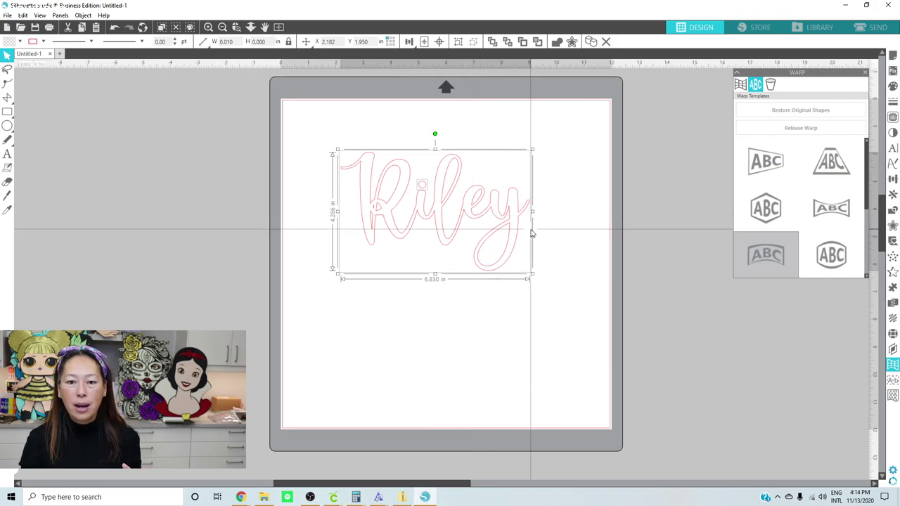
# Switch to Cricut Design Space, add the name again as 72 pt Southmore text and curve it.
pyautogui.click(334, 497)
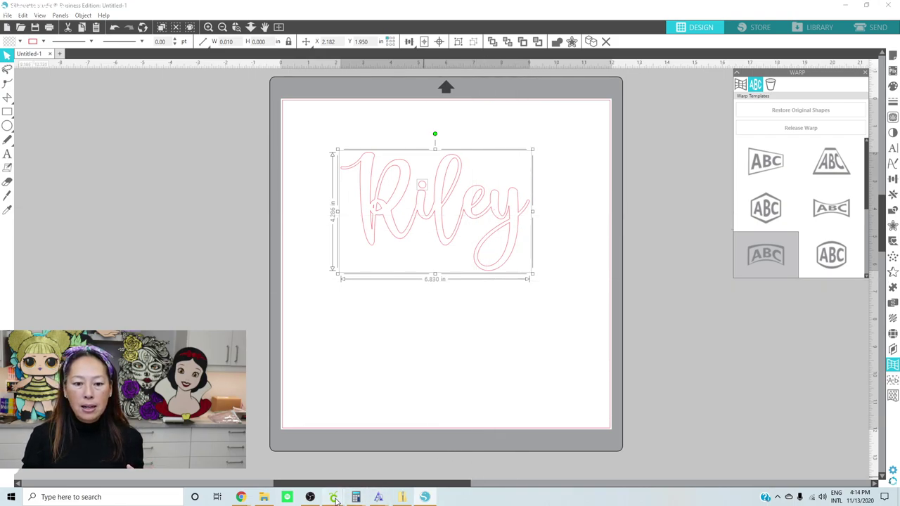
pyautogui.click(347, 454)
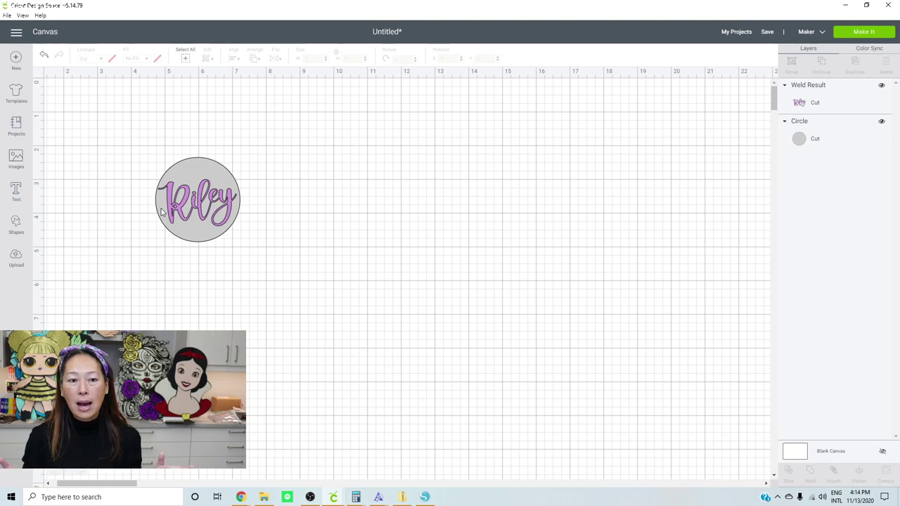
pyautogui.click(17, 192)
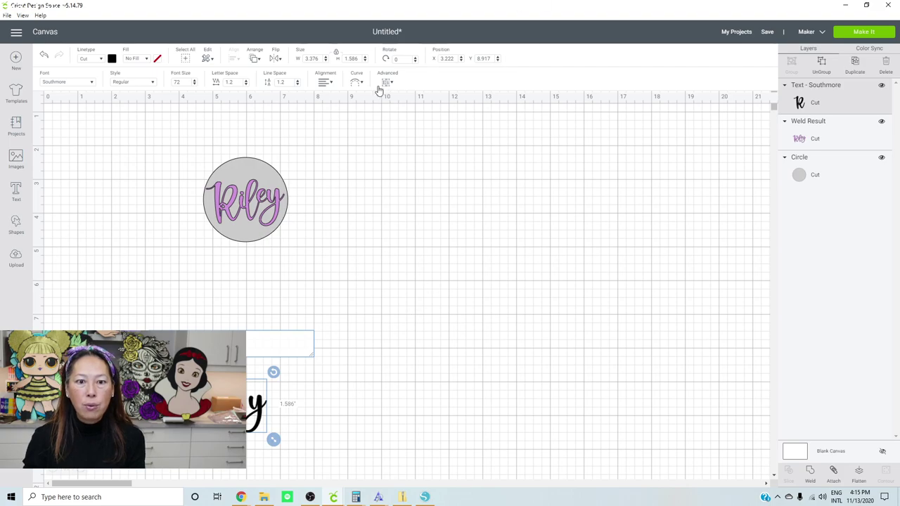
pyautogui.click(355, 83)
pyautogui.moveTo(338, 112); pyautogui.dragTo(372, 116)
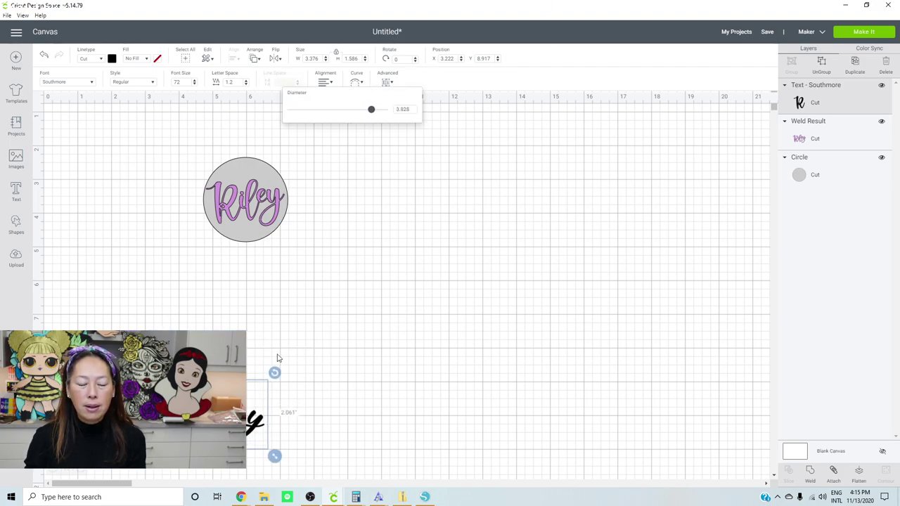
pyautogui.click(362, 366)
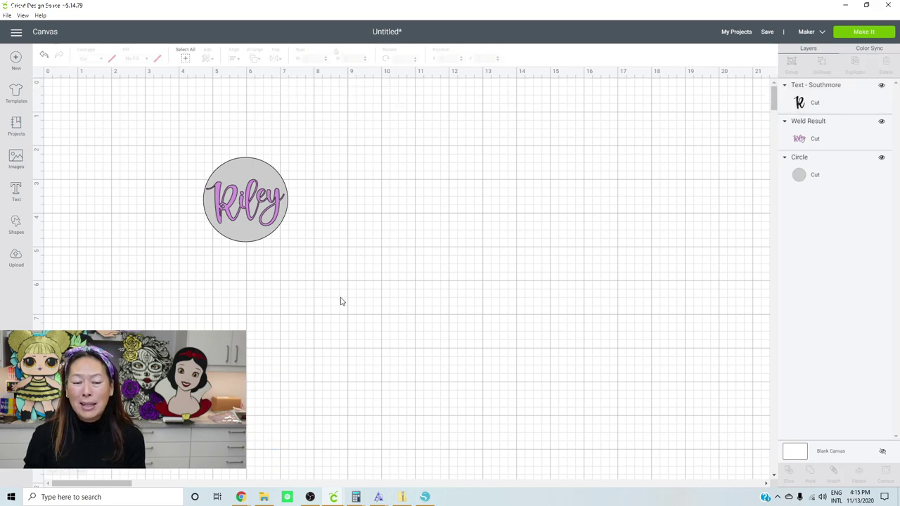
pyautogui.click(253, 187)
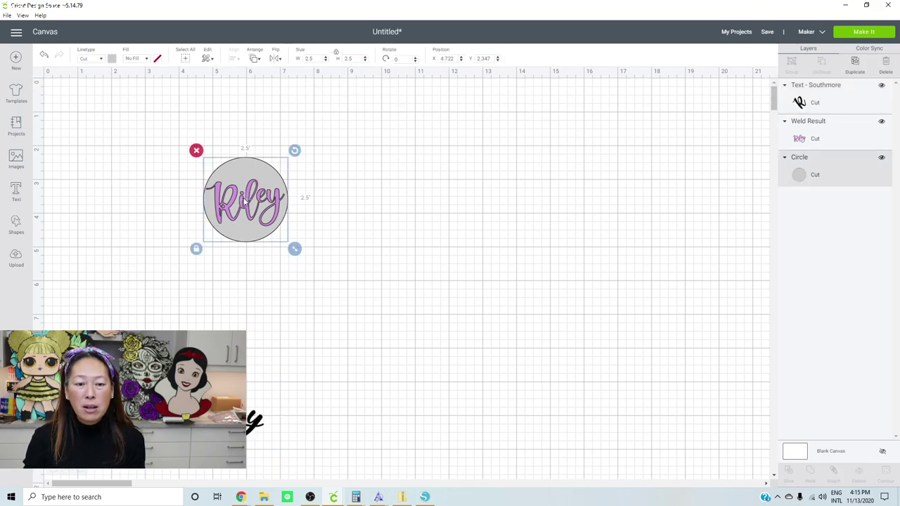
pyautogui.click(247, 202)
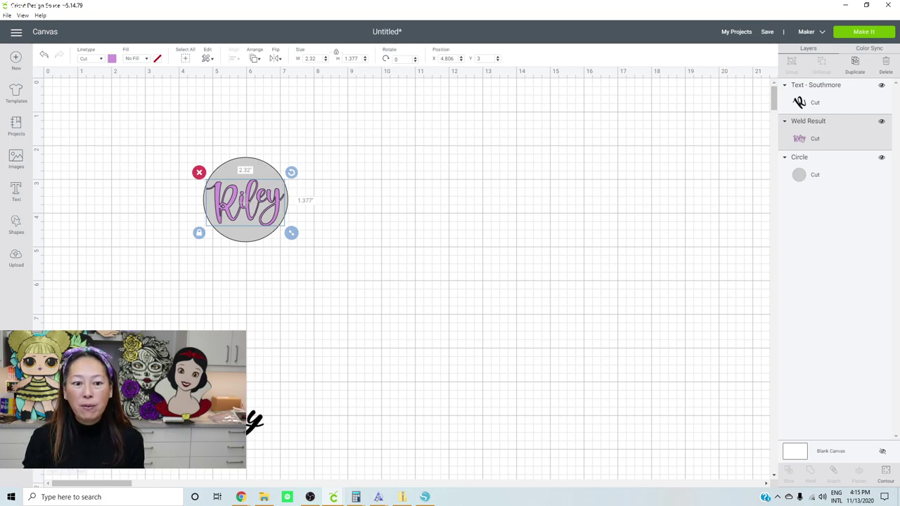
pyautogui.click(816, 85)
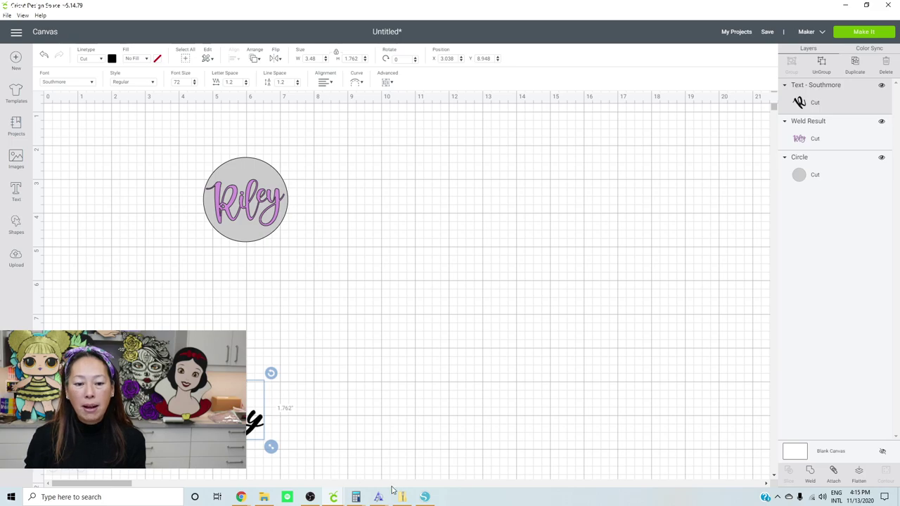
# Switch to Silhouette Studio and try an outer offset around the name, at 0.125 in and at 0 in.
pyautogui.click(428, 499)
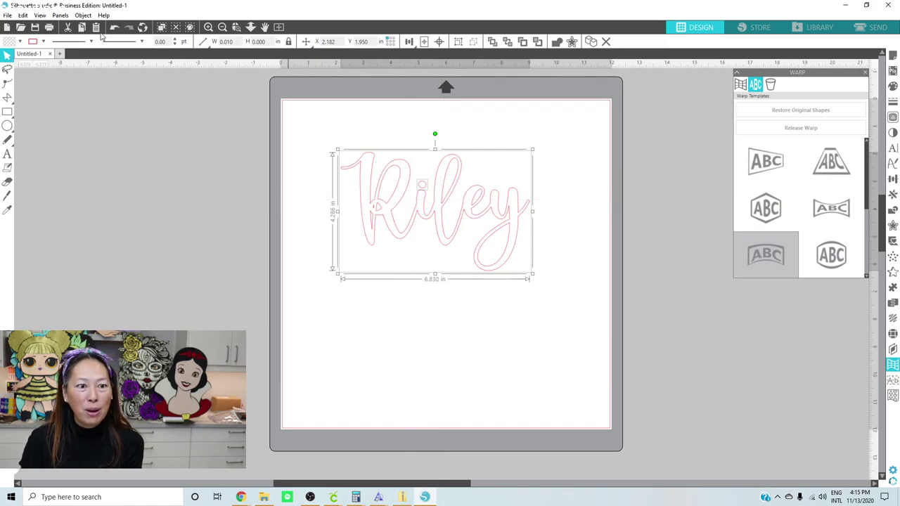
pyautogui.click(82, 15)
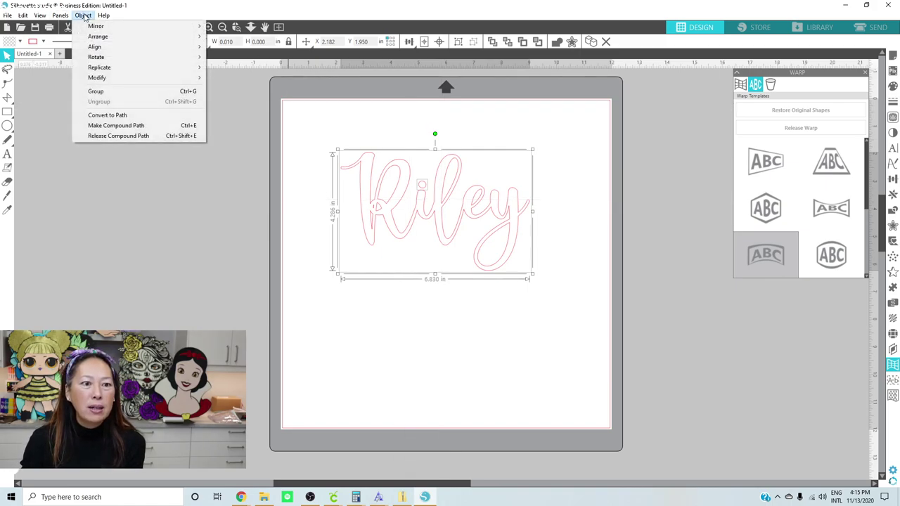
pyautogui.moveTo(63, 18)
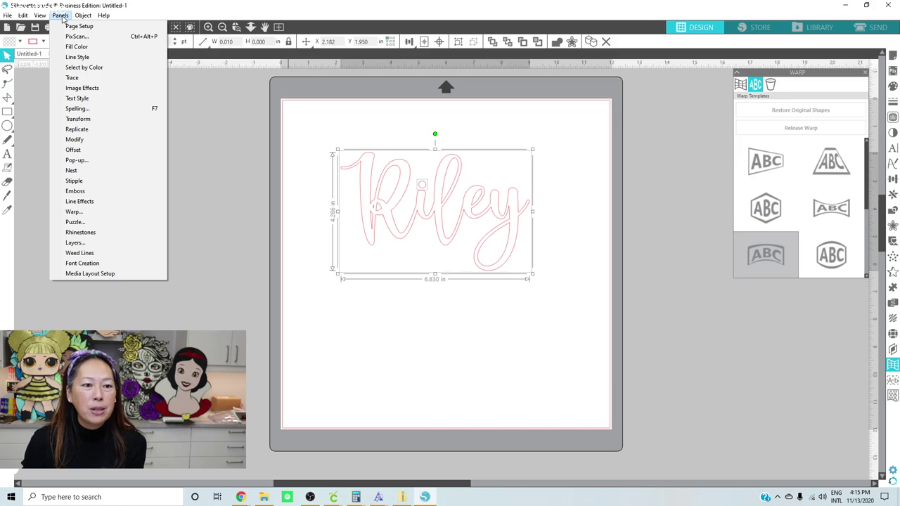
pyautogui.click(71, 149)
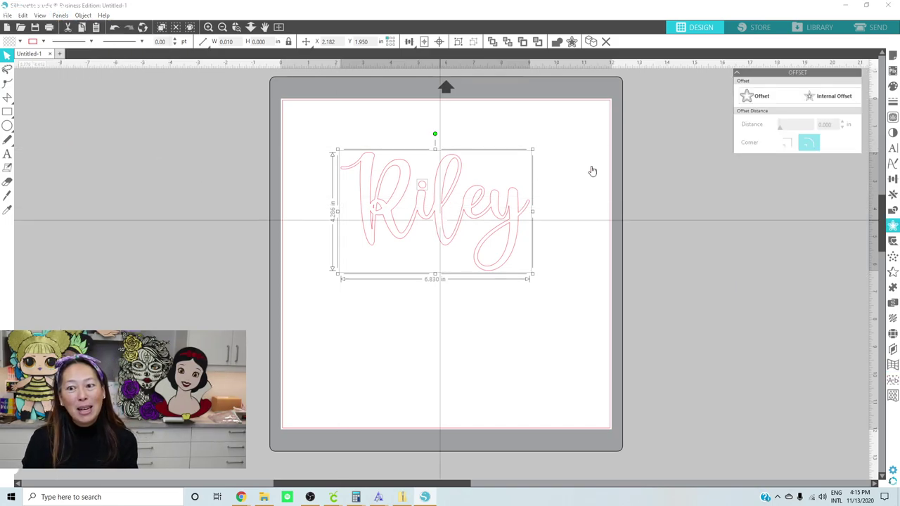
pyautogui.click(757, 98)
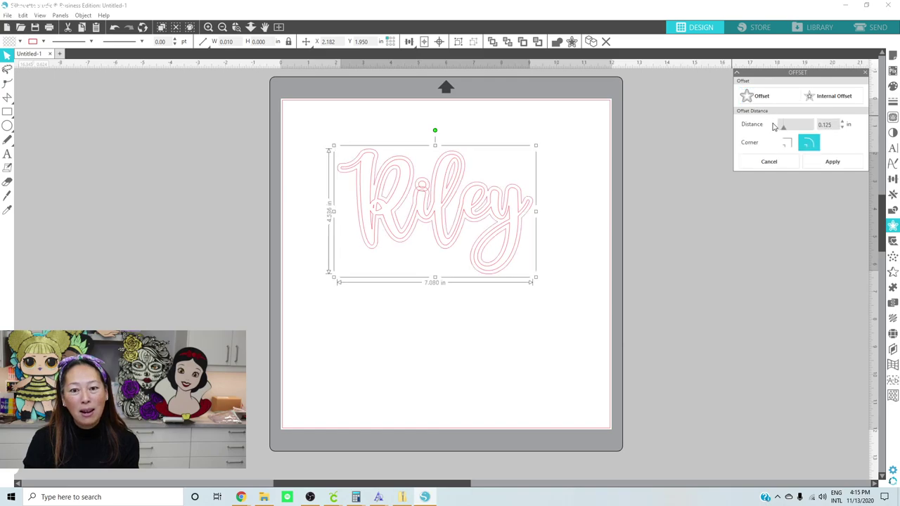
pyautogui.moveTo(785, 132)
pyautogui.mouseDown()
pyautogui.moveTo(808, 137)
pyautogui.moveTo(771, 141)
pyautogui.mouseUp()
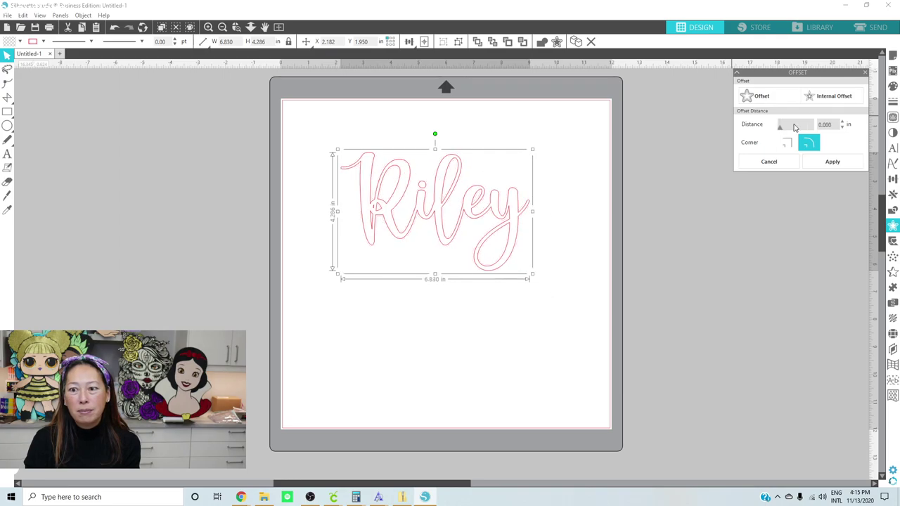
# Try an internal offset of 0.125 in with sharp corners on the name, cancel it and reselect the name.
pyautogui.click(844, 96)
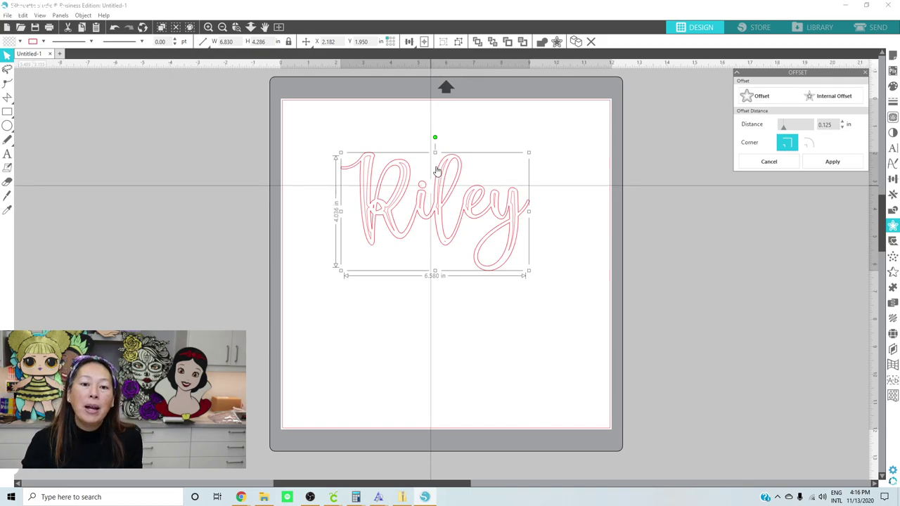
pyautogui.click(772, 163)
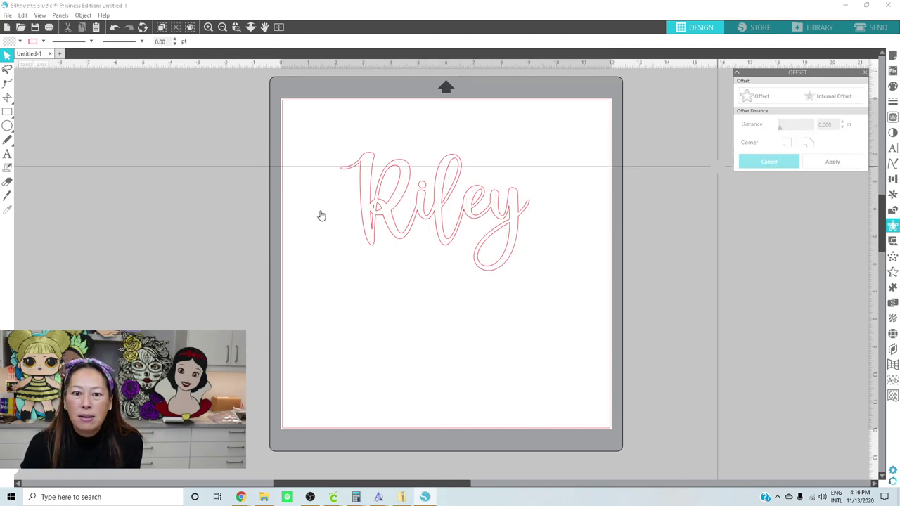
pyautogui.click(475, 214)
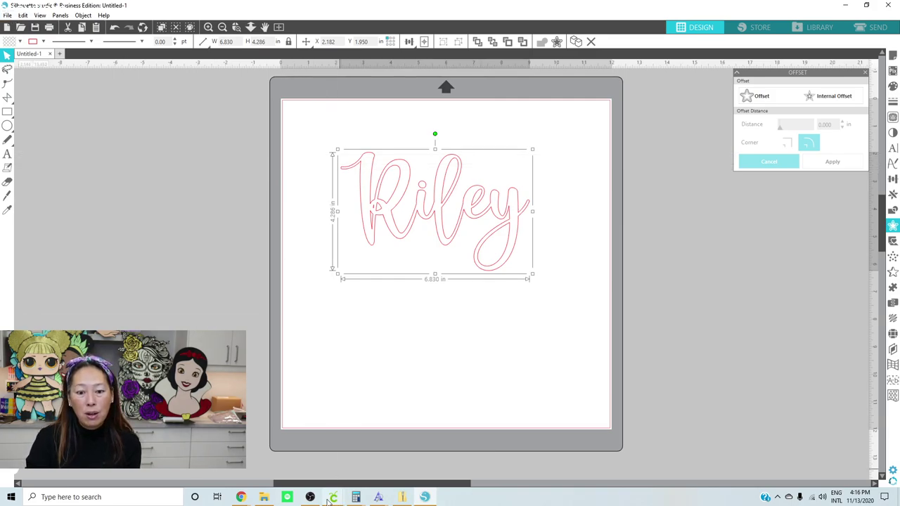
# Switch to Cricut Design Space and tilt the welded name both ways inside the gray circle, ending at a rotation of about 10.45 degrees.
pyautogui.moveTo(329, 500)
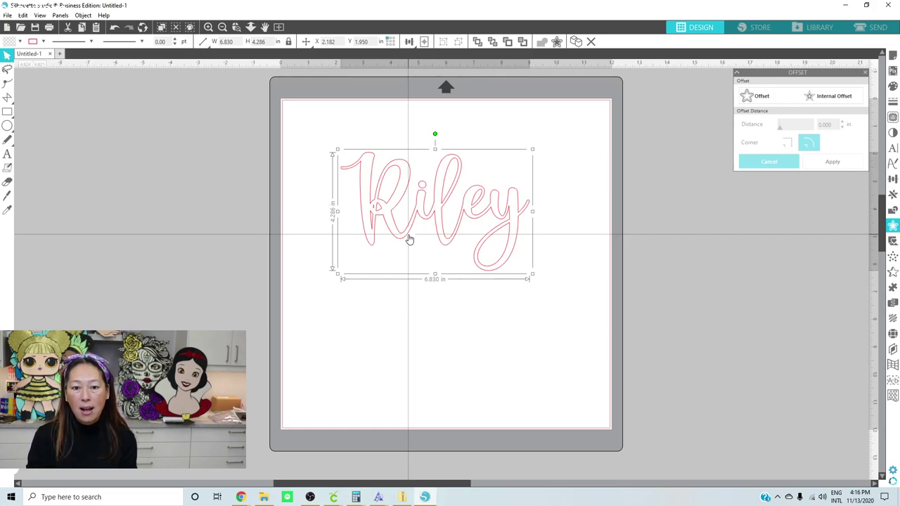
pyautogui.click(333, 497)
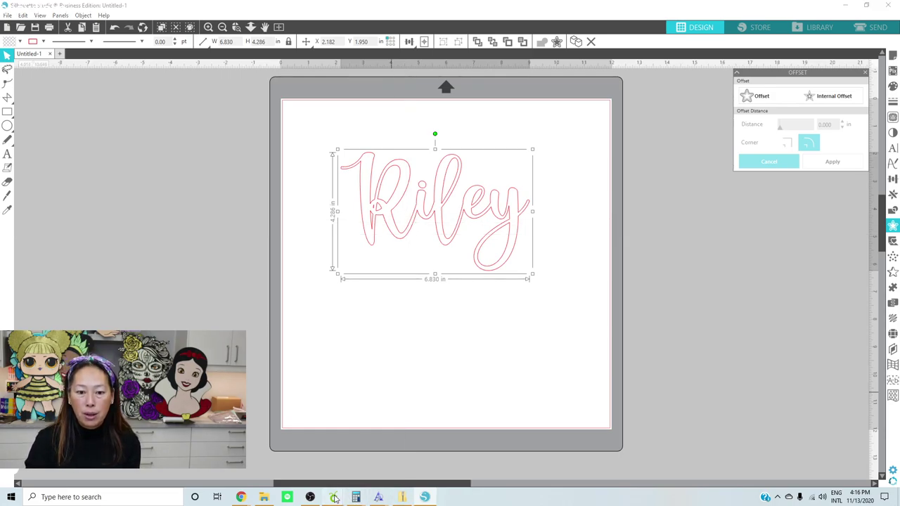
pyautogui.click(285, 455)
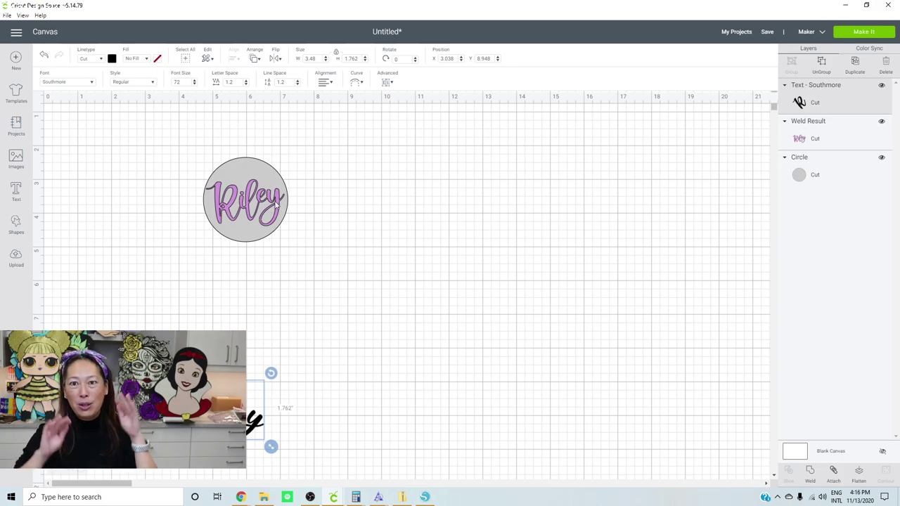
pyautogui.click(246, 195)
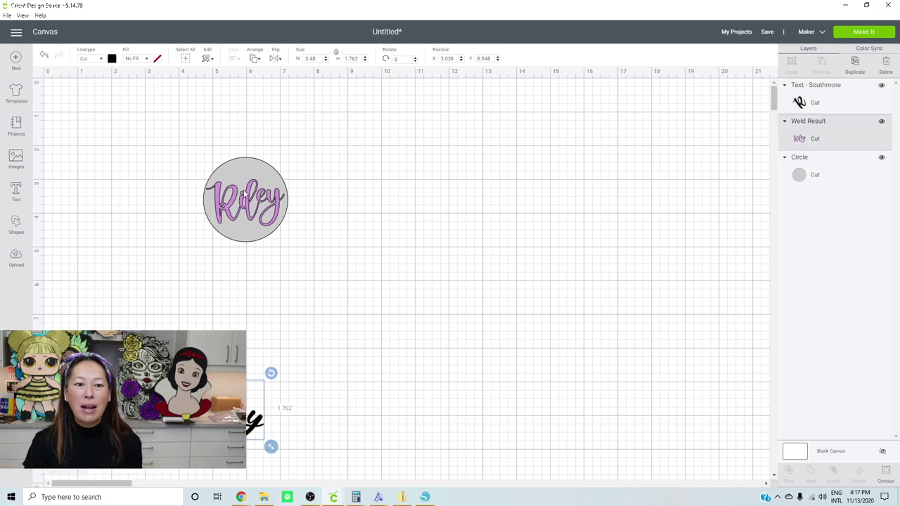
pyautogui.moveTo(291, 172); pyautogui.dragTo(288, 166)
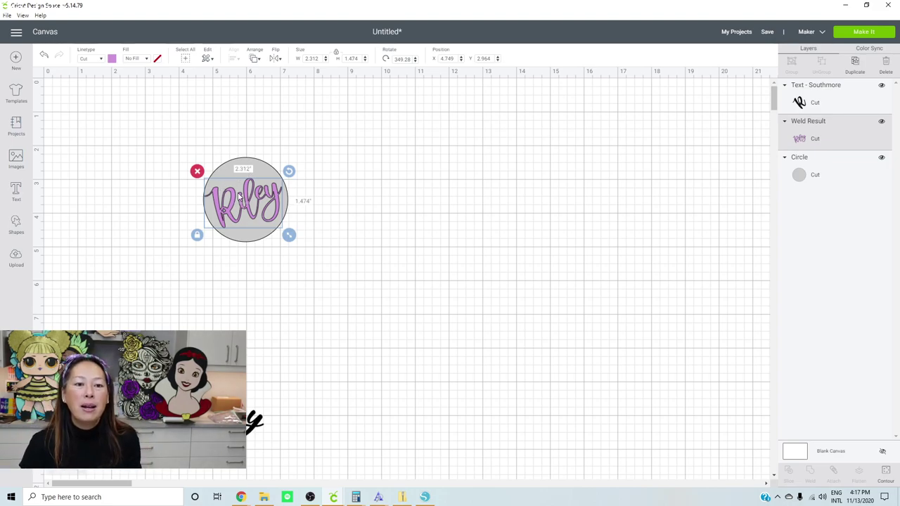
pyautogui.moveTo(293, 175)
pyautogui.mouseDown()
pyautogui.moveTo(298, 199)
pyautogui.moveTo(297, 186)
pyautogui.mouseUp()
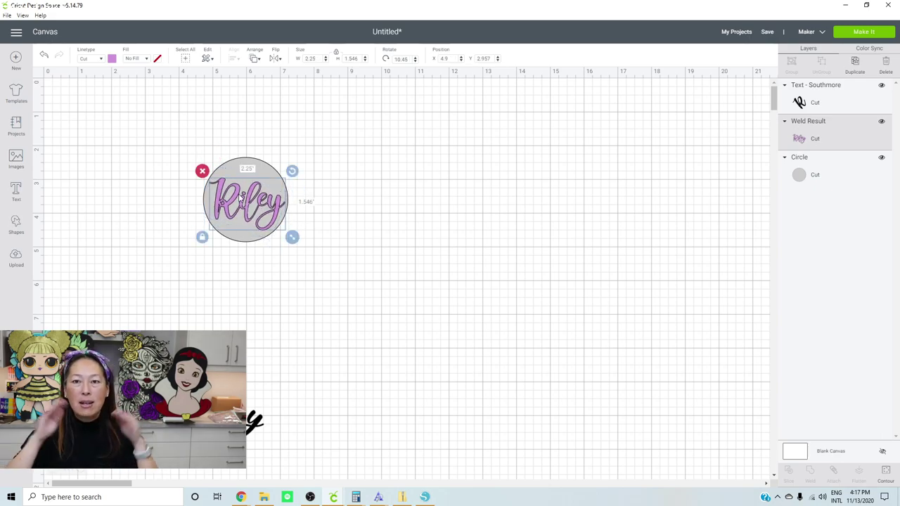